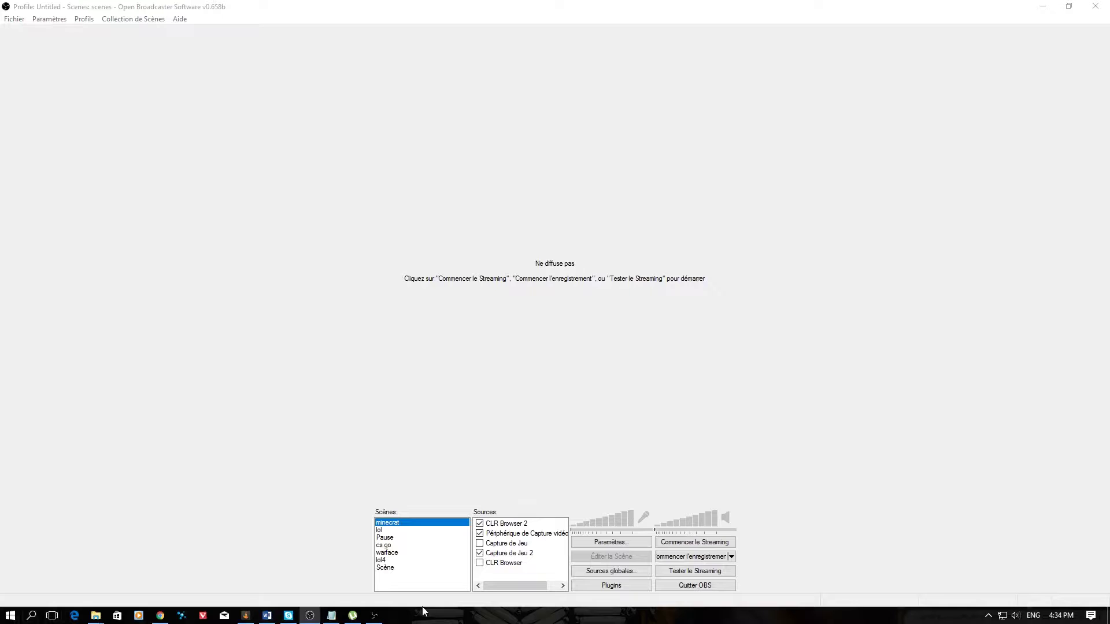
Look through the scene list from Scène up to minecrat to see the sources each scene holds
click(419, 570)
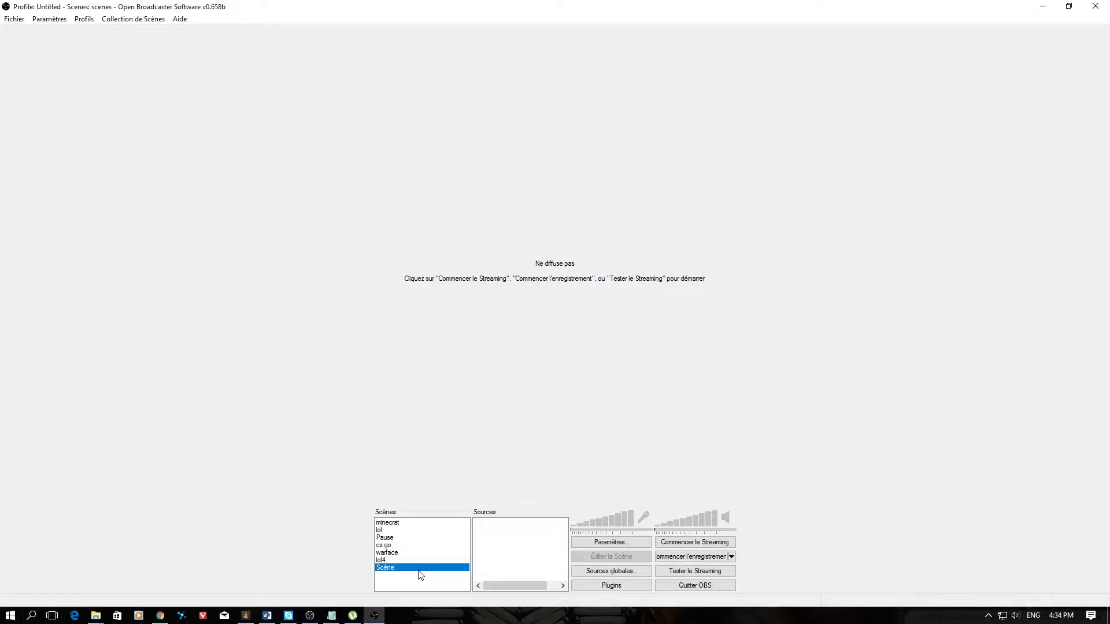
click(392, 552)
key(Up)
key(Up)
key(Up)
key(Up)
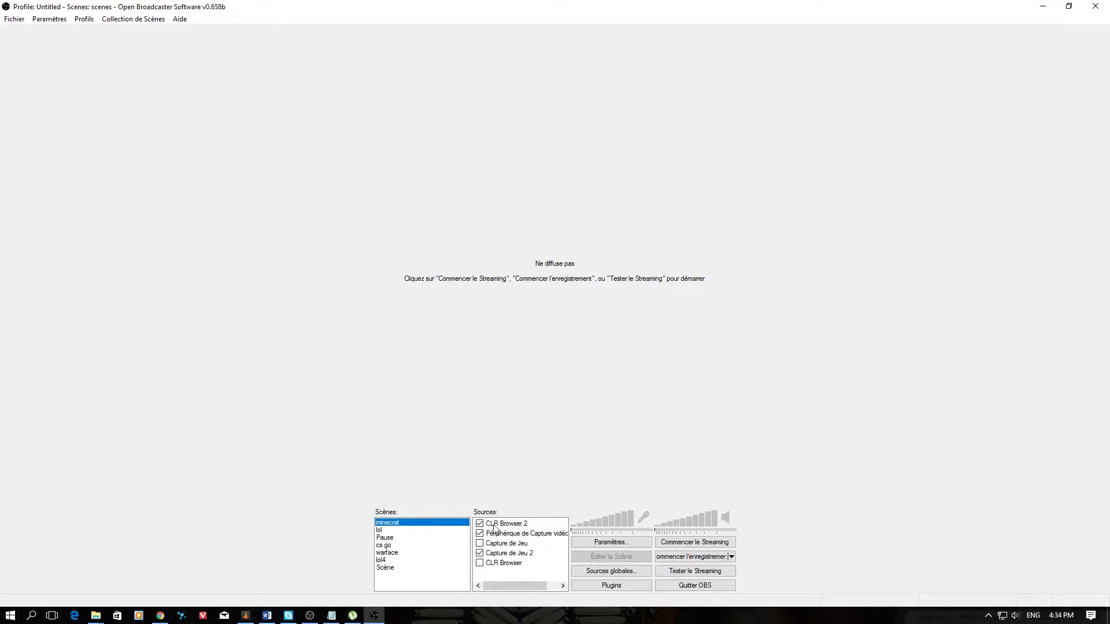
View the Twitch channel page in Chrome and return to Open Broadcaster Software
click(160, 616)
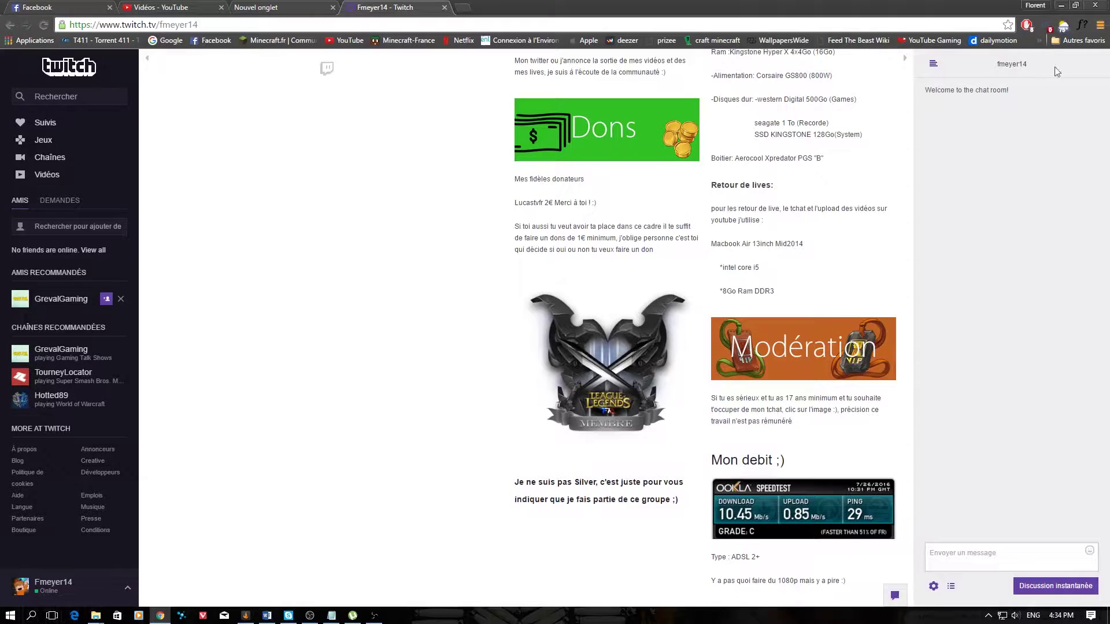
key(alt+Tab)
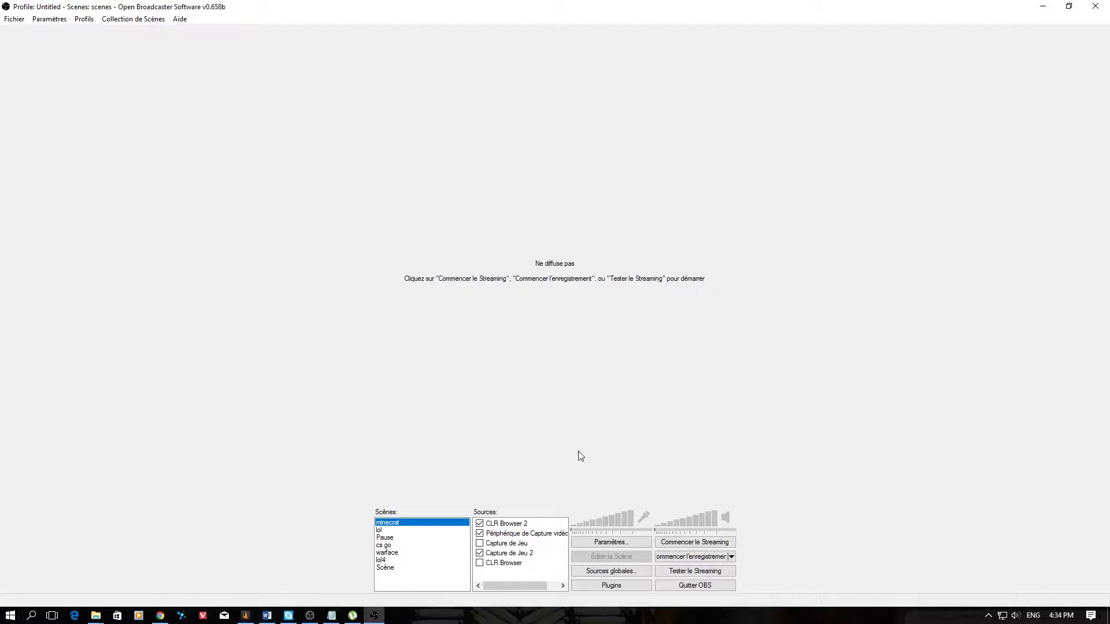
Open the OBS settings and view the available interface languages, leaving the language on French
click(627, 543)
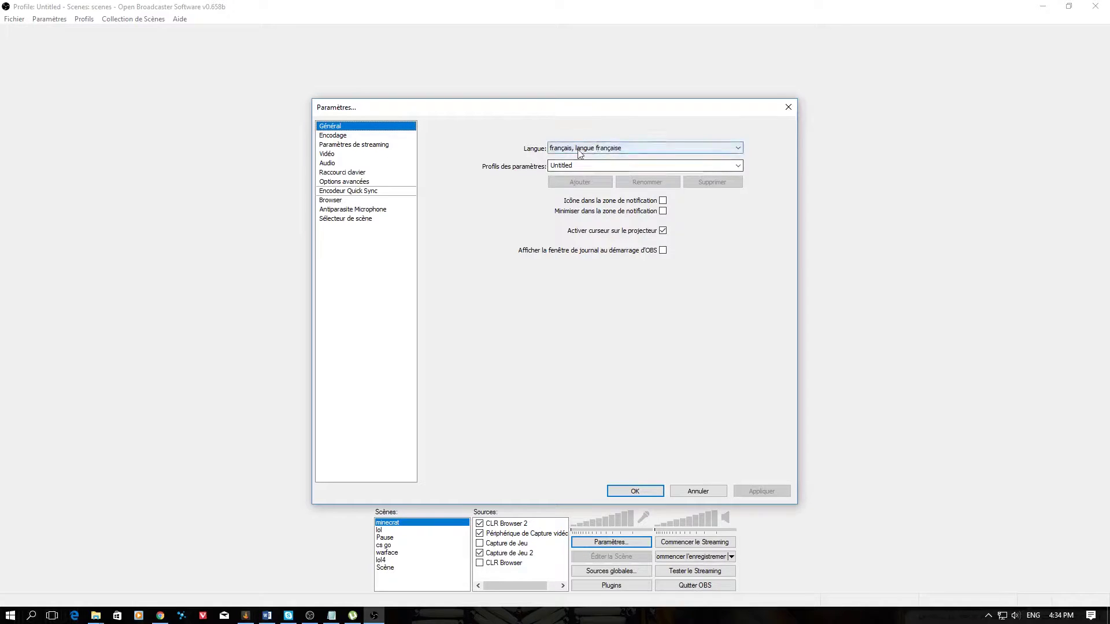
click(617, 148)
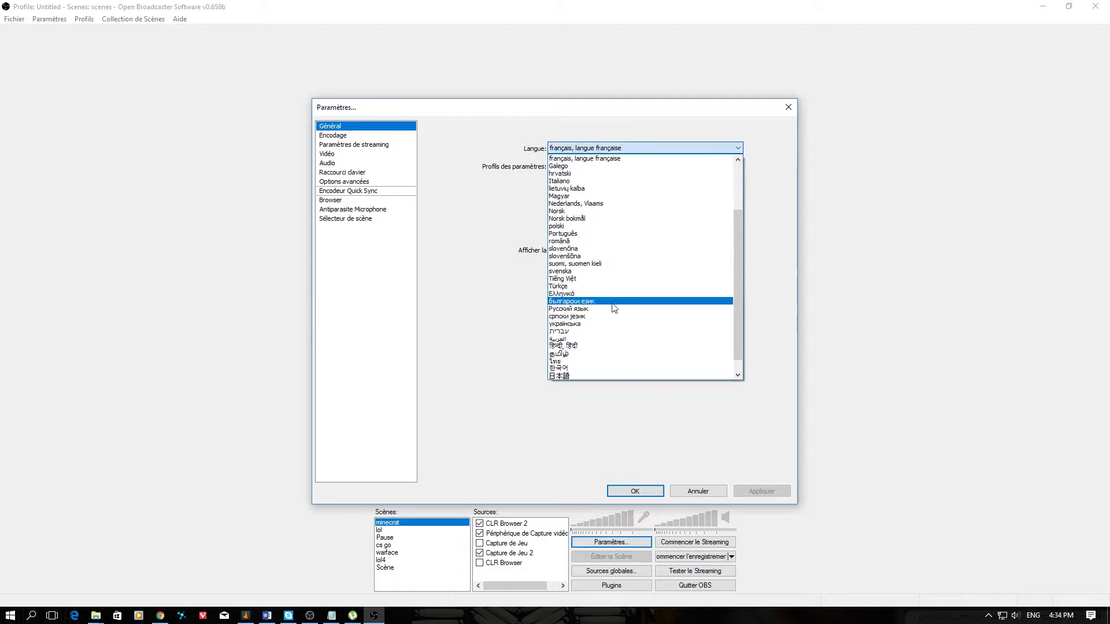
click(454, 191)
Open the encoding settings and examine the maximum bitrate and custom buffer size values
click(342, 135)
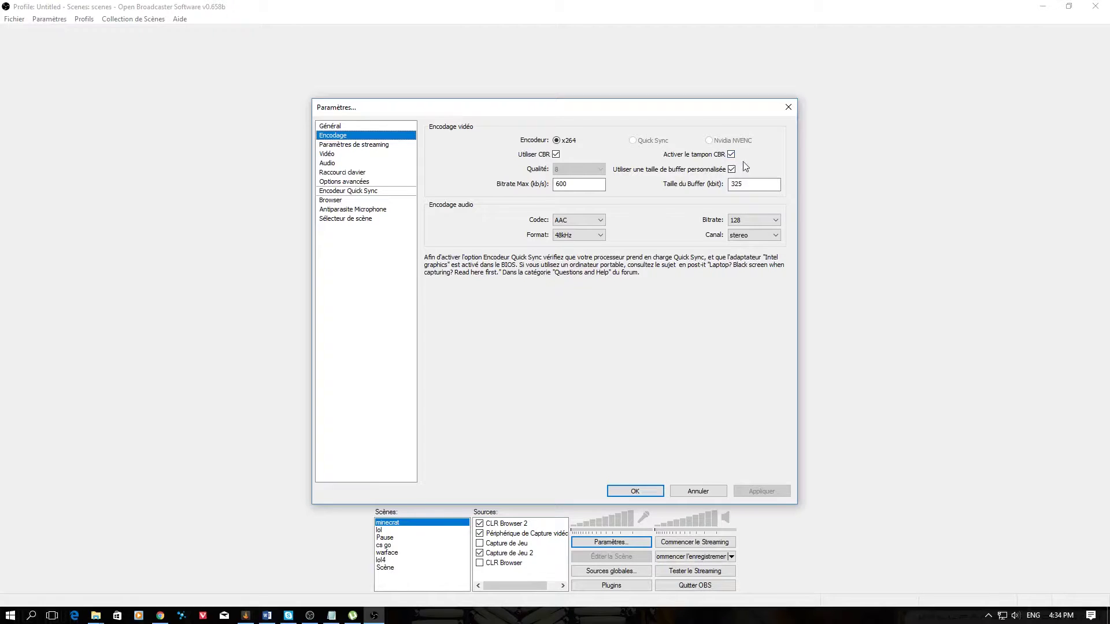
mouse_move(753, 180)
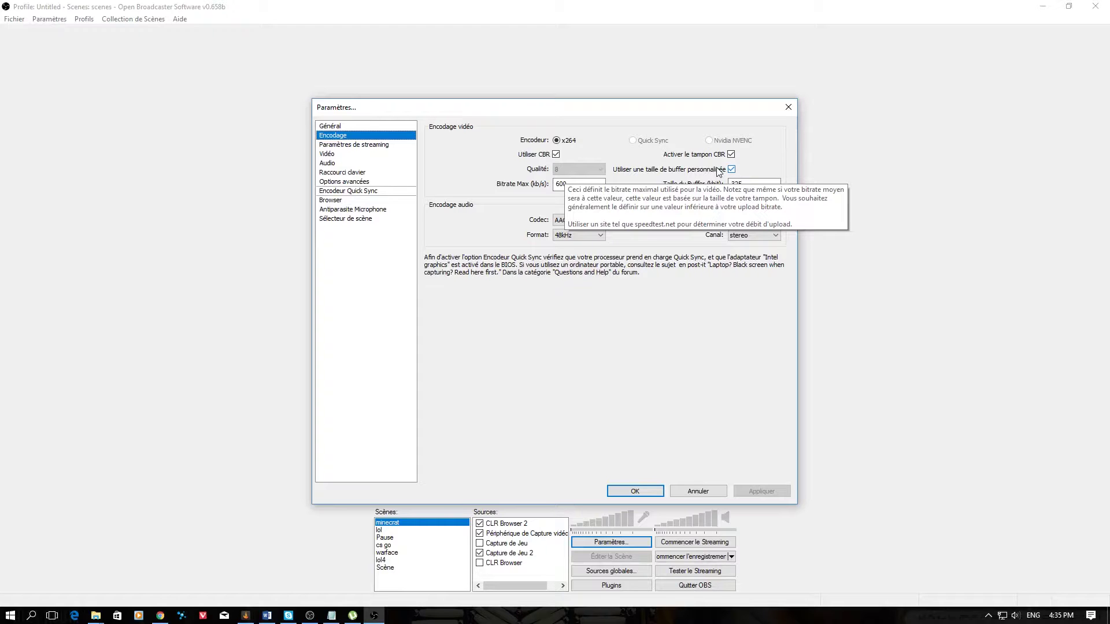
click(589, 181)
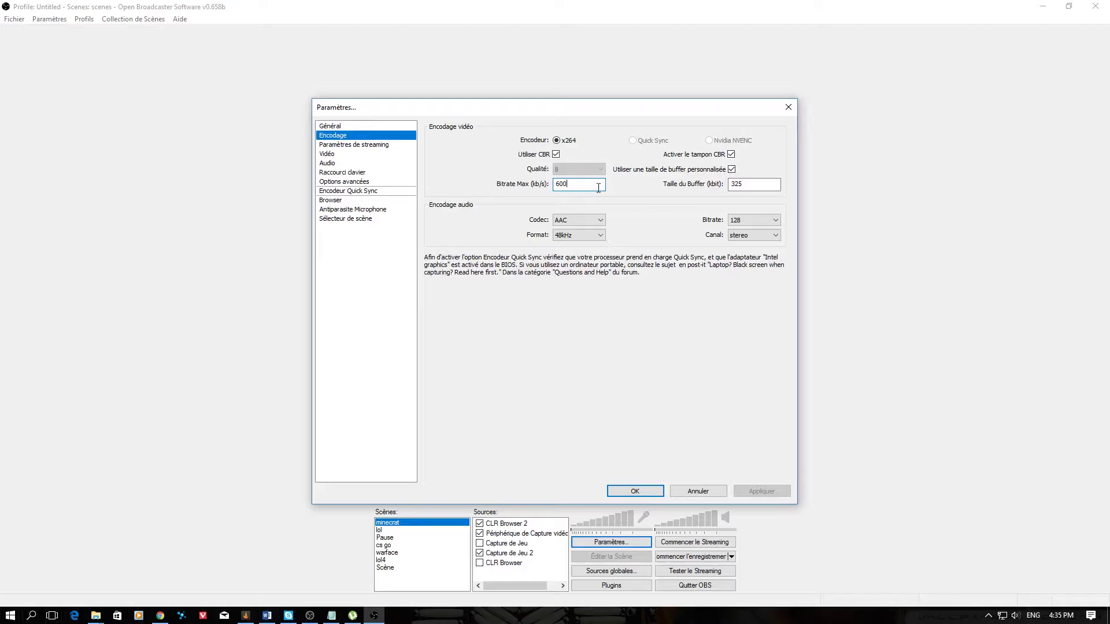
double_click(571, 190)
click(571, 189)
click(741, 185)
double_click(740, 184)
click(750, 185)
drag(747, 185, 729, 187)
Switch to Chrome, open the grif-touch.com tutorial on calculating the ideal OBS bitrate in a new tab, and read its upload speed and estimator sections
click(191, 592)
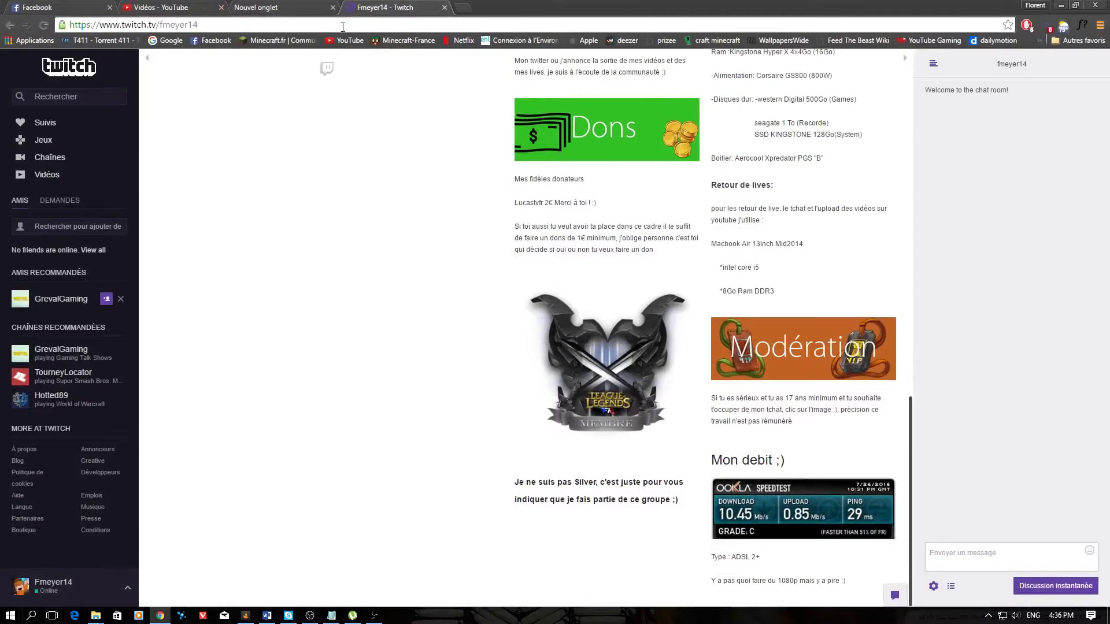
key(ctrl+t)
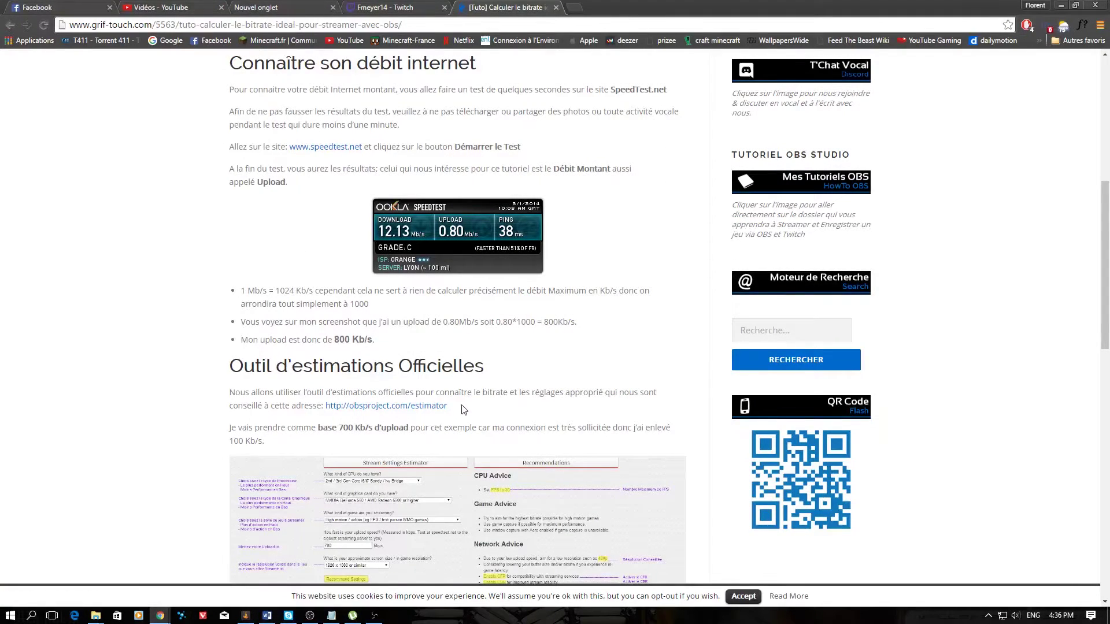
scroll(464, 410, up, 6)
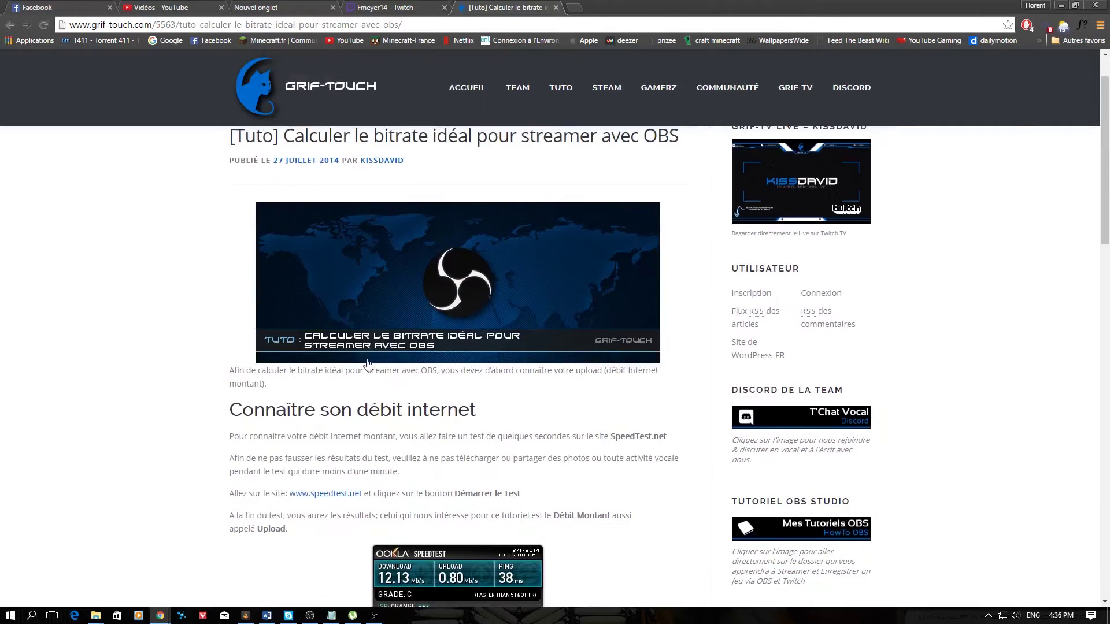
scroll(366, 362, down, 5)
scroll(305, 358, down, 2)
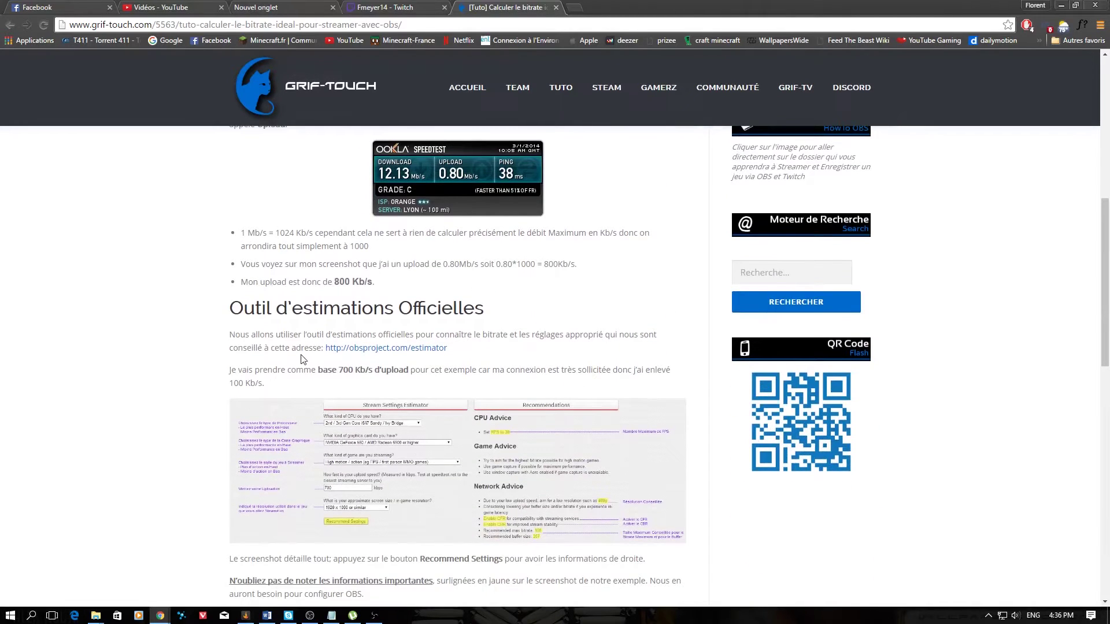
scroll(416, 254, up, 4)
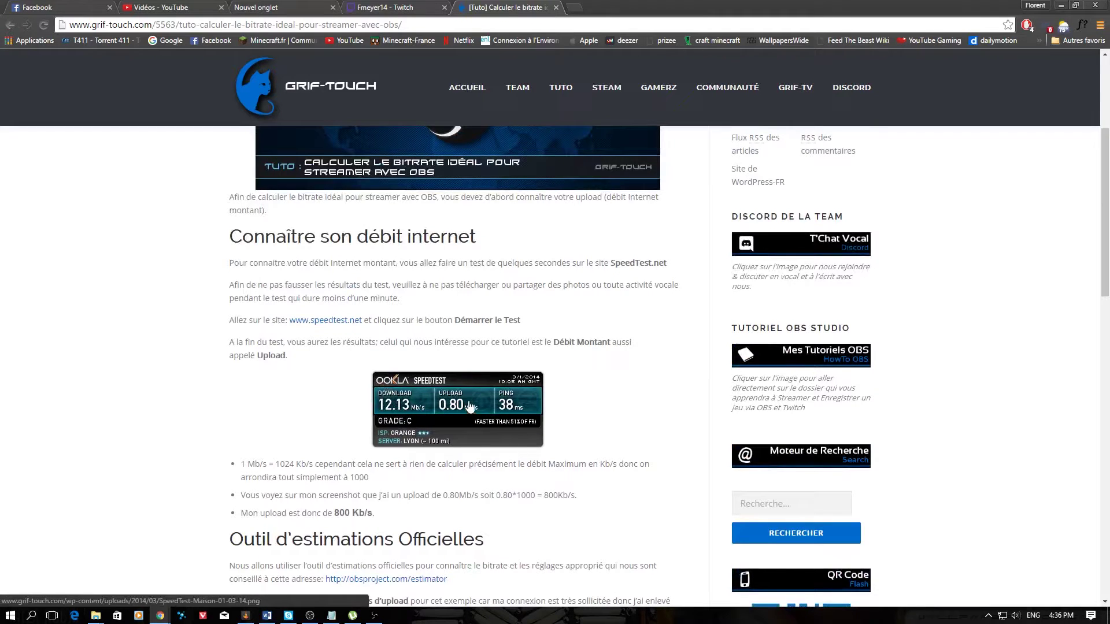
scroll(463, 425, down, 2)
scroll(463, 425, down, 6)
scroll(452, 538, up, 4)
drag(262, 374, 365, 371)
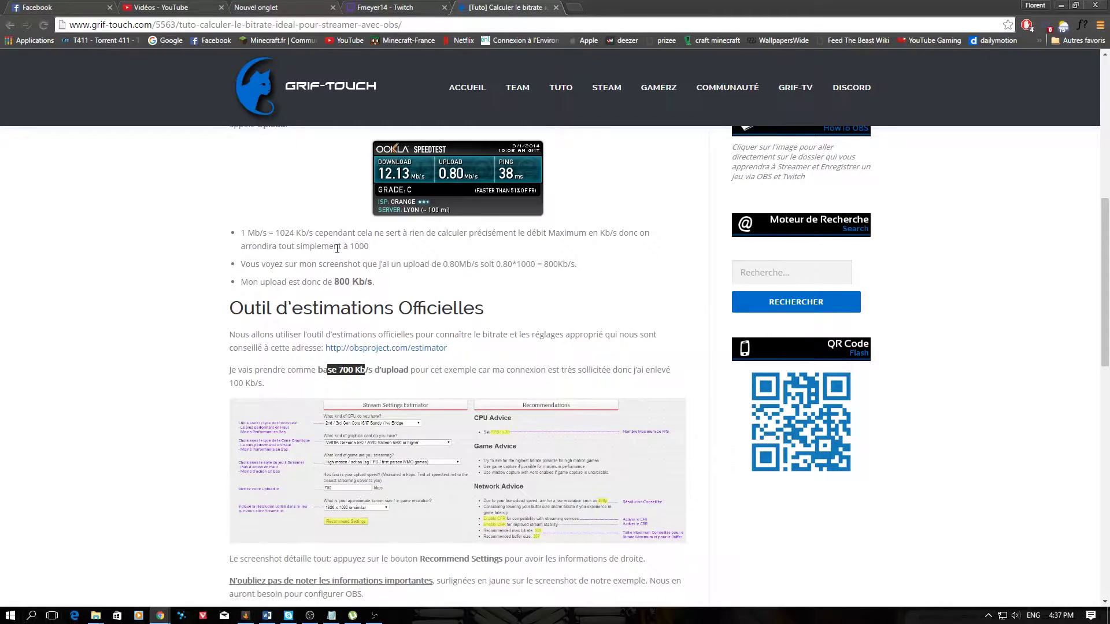
scroll(337, 248, down, 11)
scroll(347, 315, up, 7)
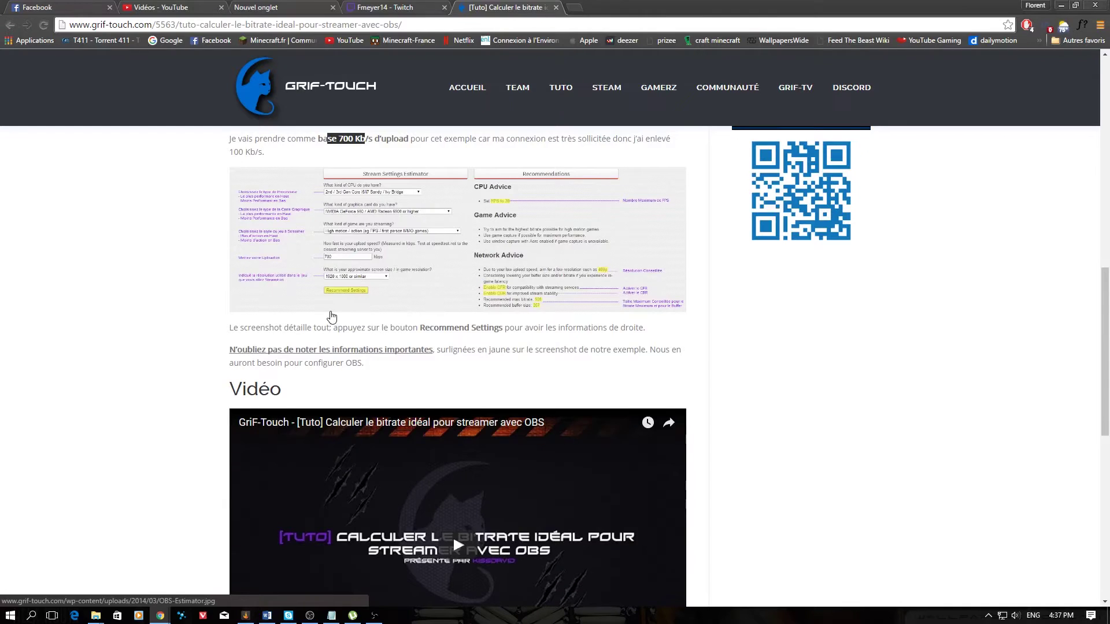
scroll(331, 317, up, 4)
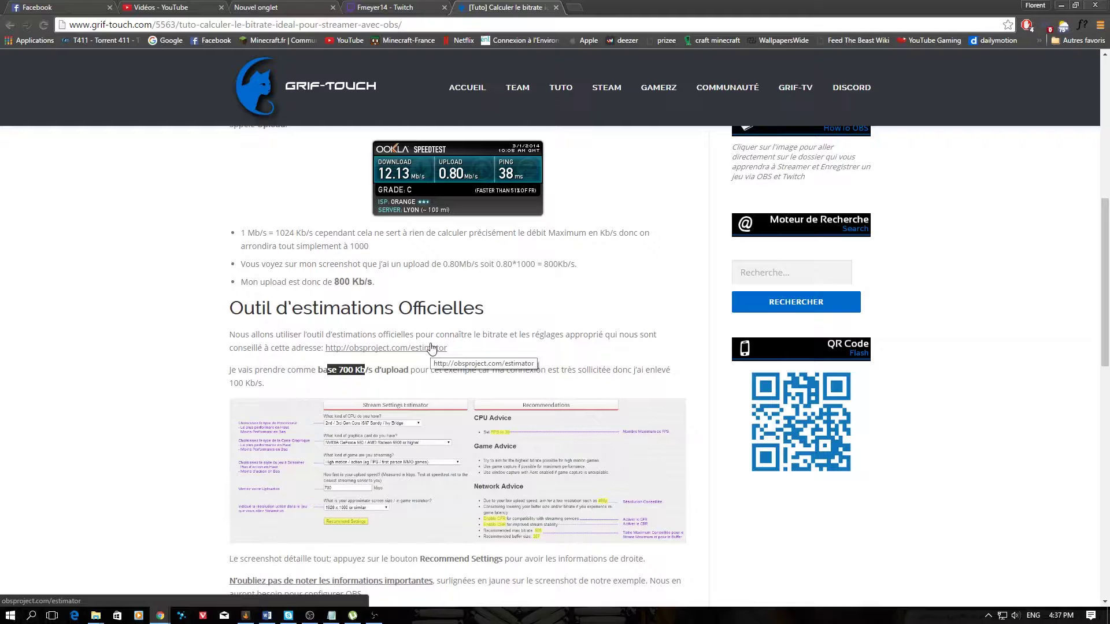
Open the linked OBS stream settings estimator and keep the Intel Core i5 / i7, NVIDIA GeForce 600 Series and High motion choices
click(430, 348)
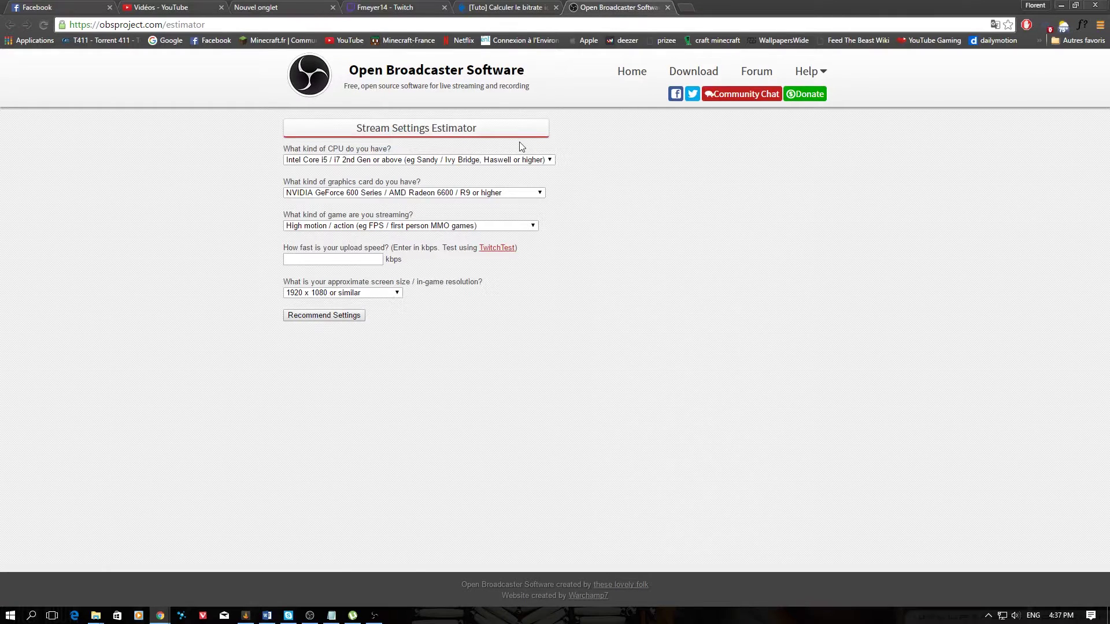
click(339, 162)
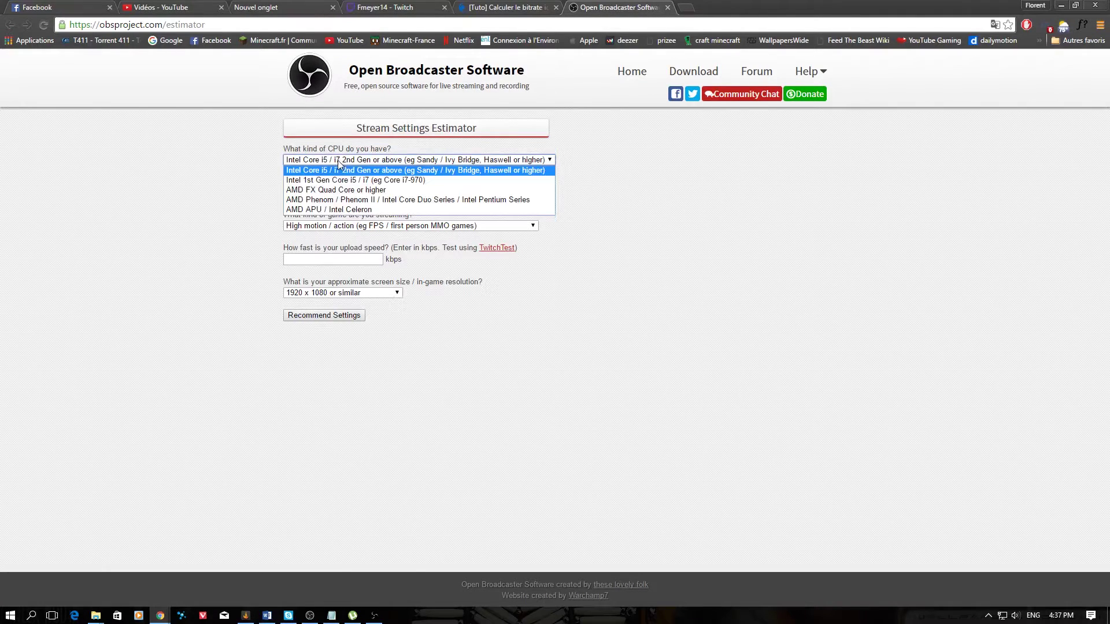
click(376, 162)
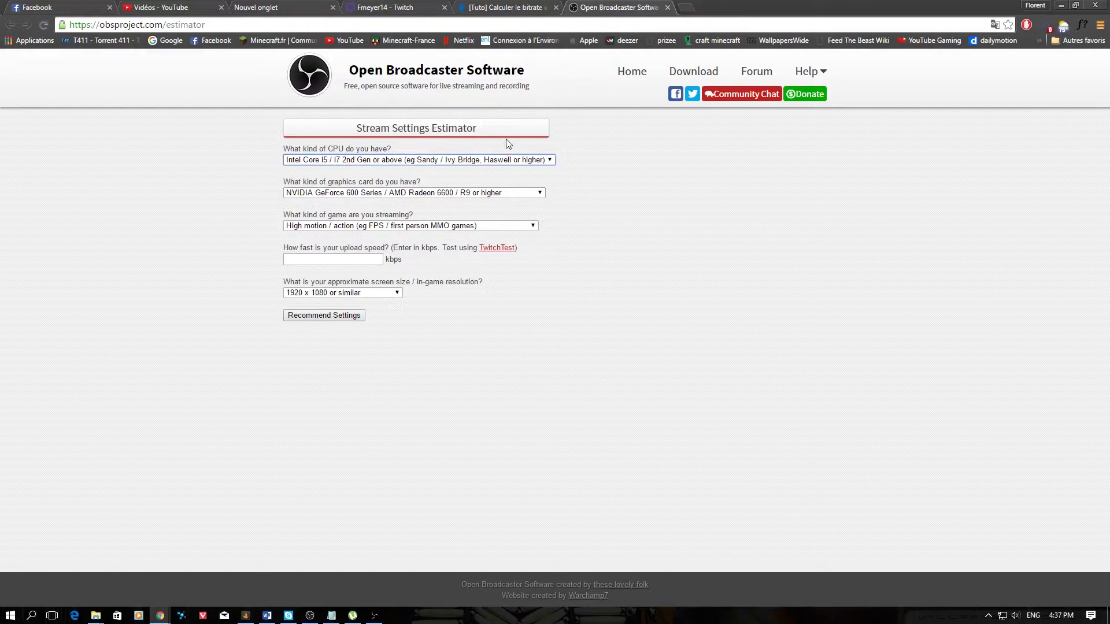
click(391, 193)
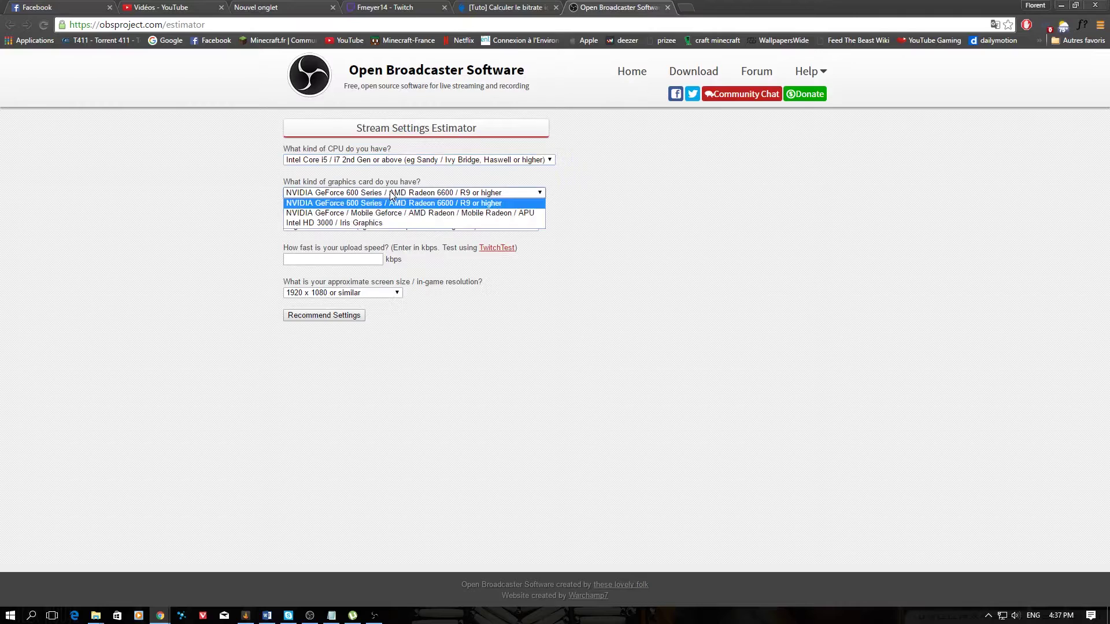
click(390, 193)
click(397, 227)
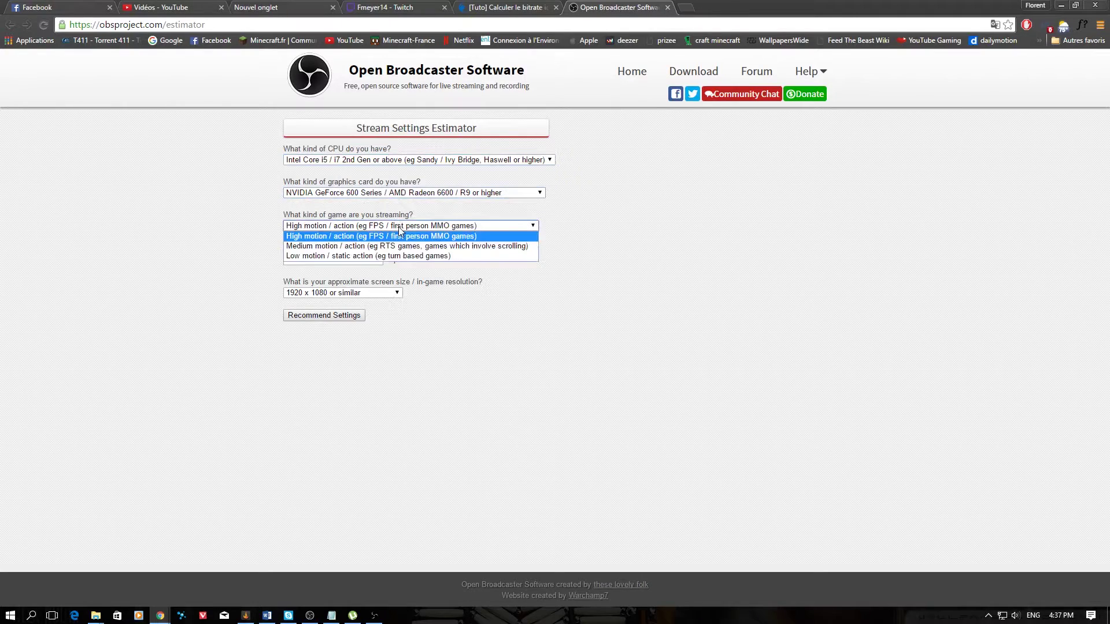
click(398, 228)
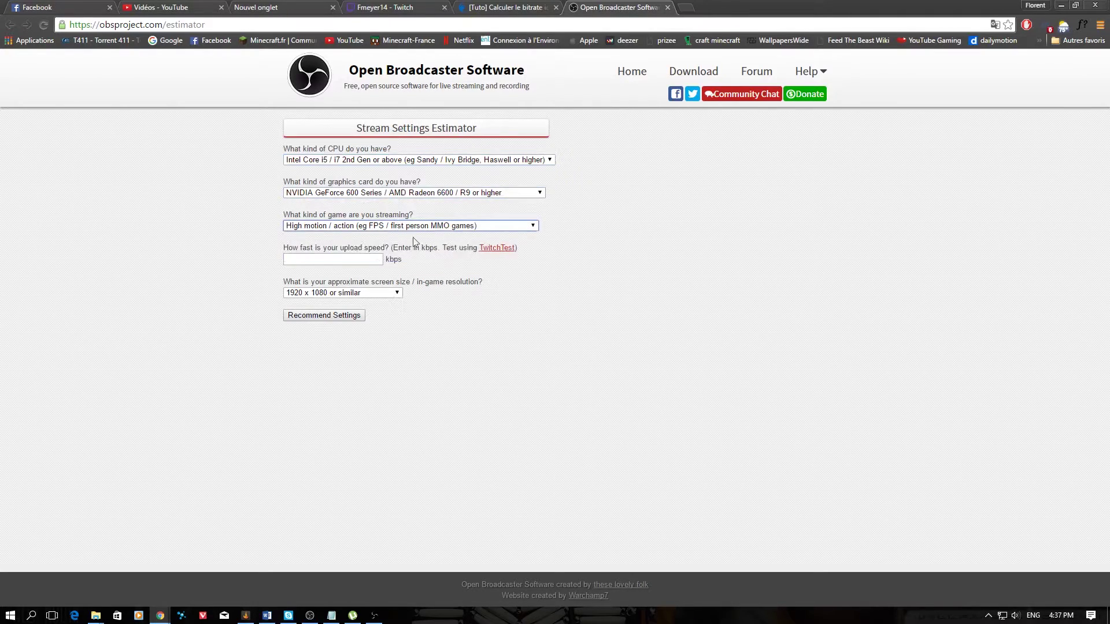
click(326, 225)
click(335, 243)
Enter an upload speed of 850 kbps, generate the recommended settings and examine the resolution advice
click(377, 262)
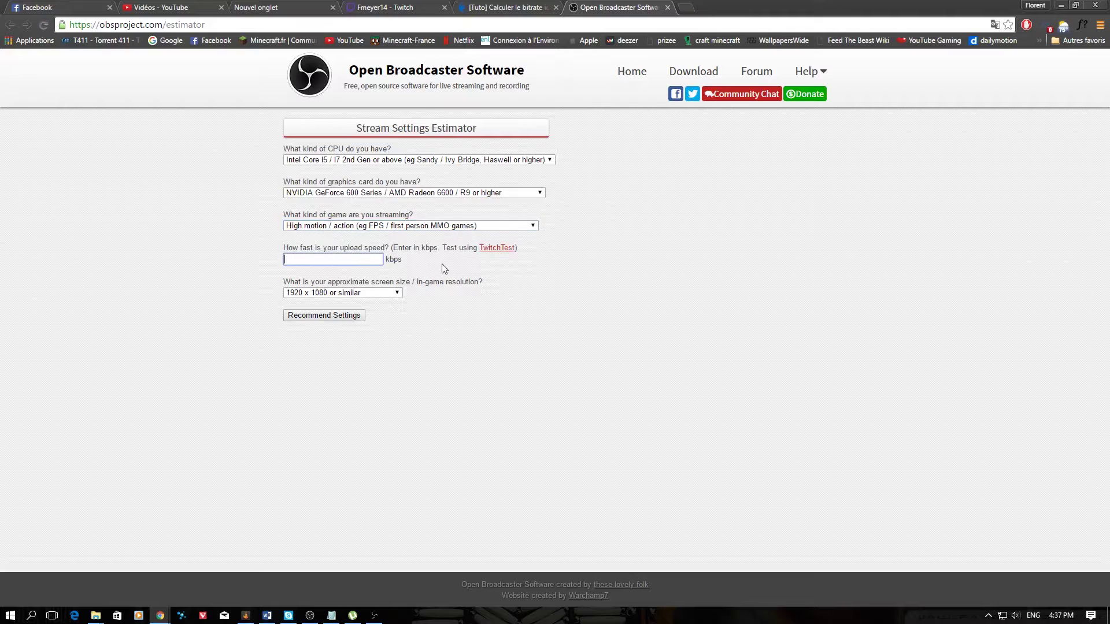
text(850)
click(351, 317)
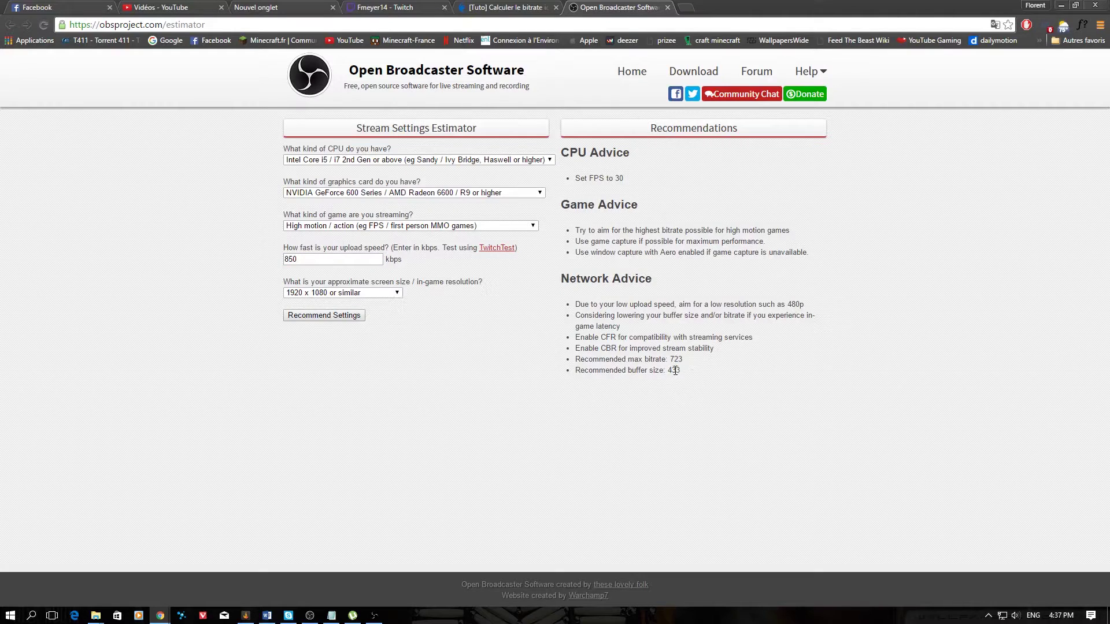
drag(787, 315, 796, 305)
click(824, 311)
Change the upload speed to 10000 kbps, regenerate the recommendations and examine the bitrate and buffer size advice
drag(303, 260, 253, 264)
key(BackSpace)
text(10000)
click(332, 315)
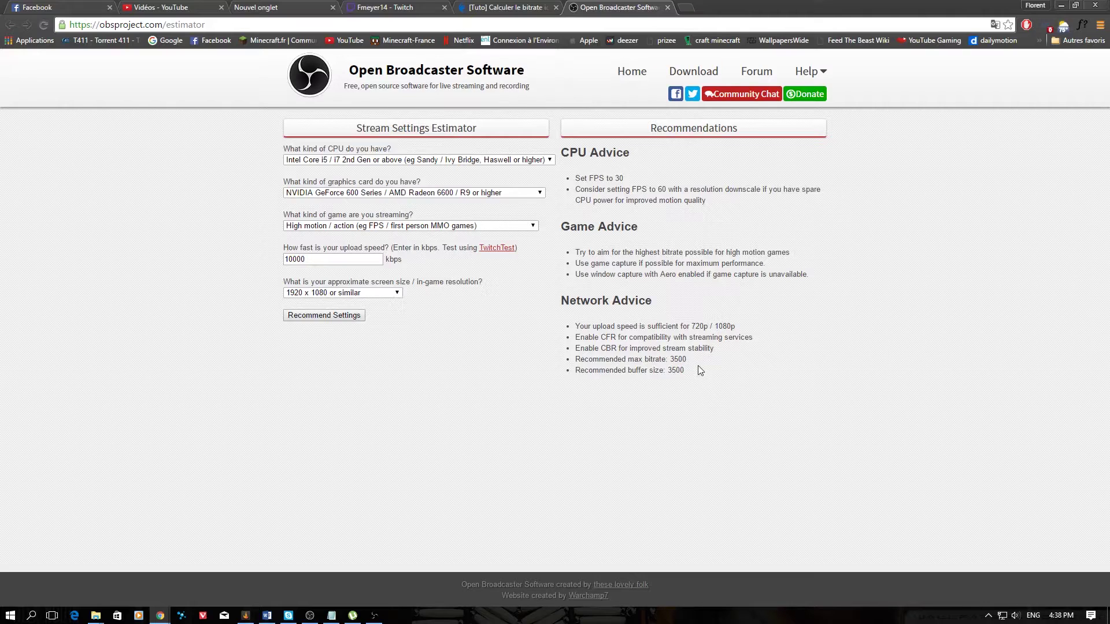
drag(679, 359, 690, 374)
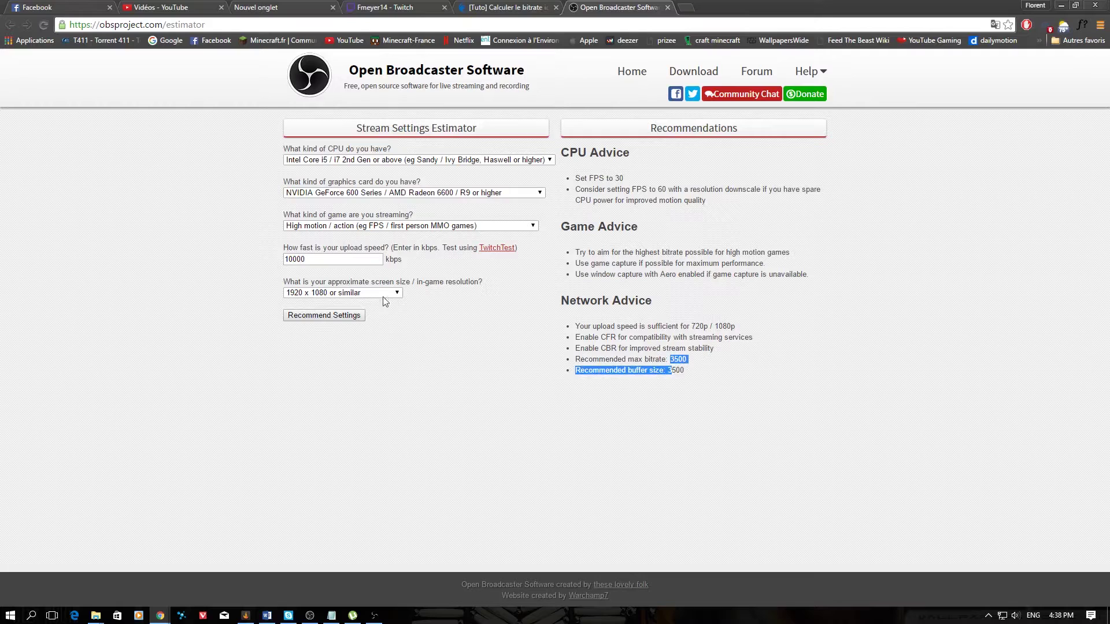
Replace the upload speed with 700 kbps and generate the recommended settings again
click(353, 263)
drag(353, 264, 194, 264)
key(BackSpace)
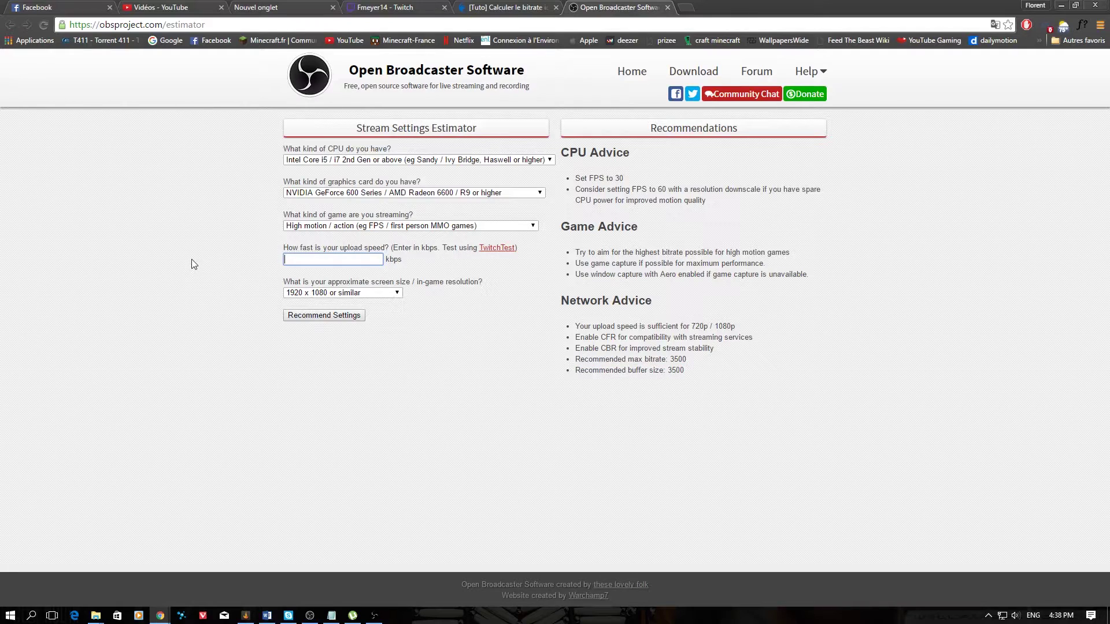
text(700)
click(334, 315)
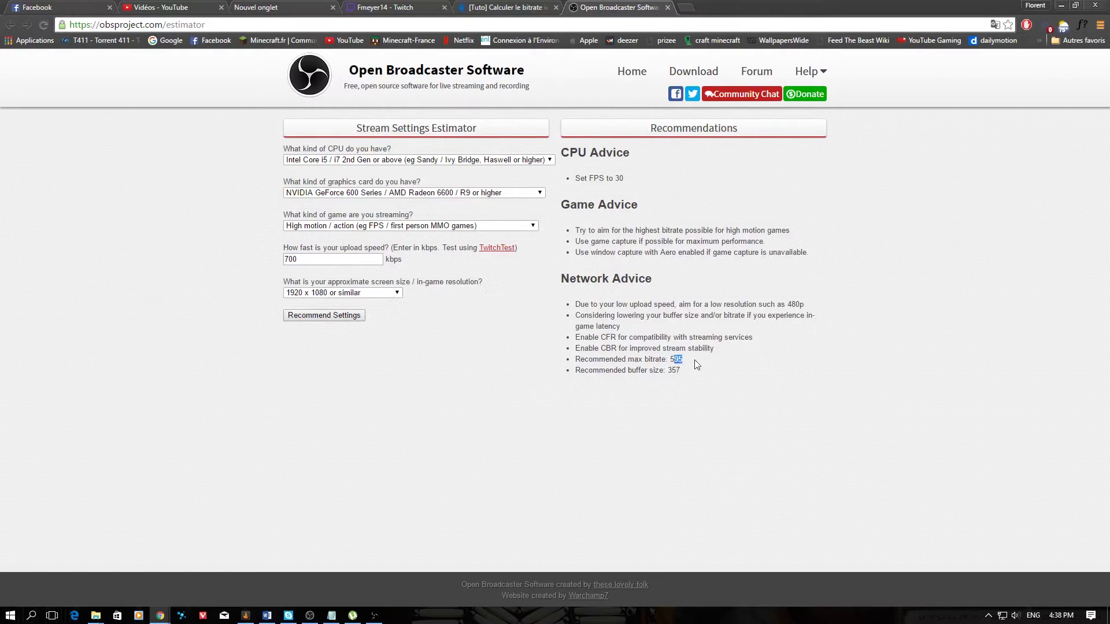
Set the upload speed to 800 kbps and generate the recommended stream settings
drag(324, 259, 257, 263)
text(800)
click(345, 316)
drag(352, 70, 575, 72)
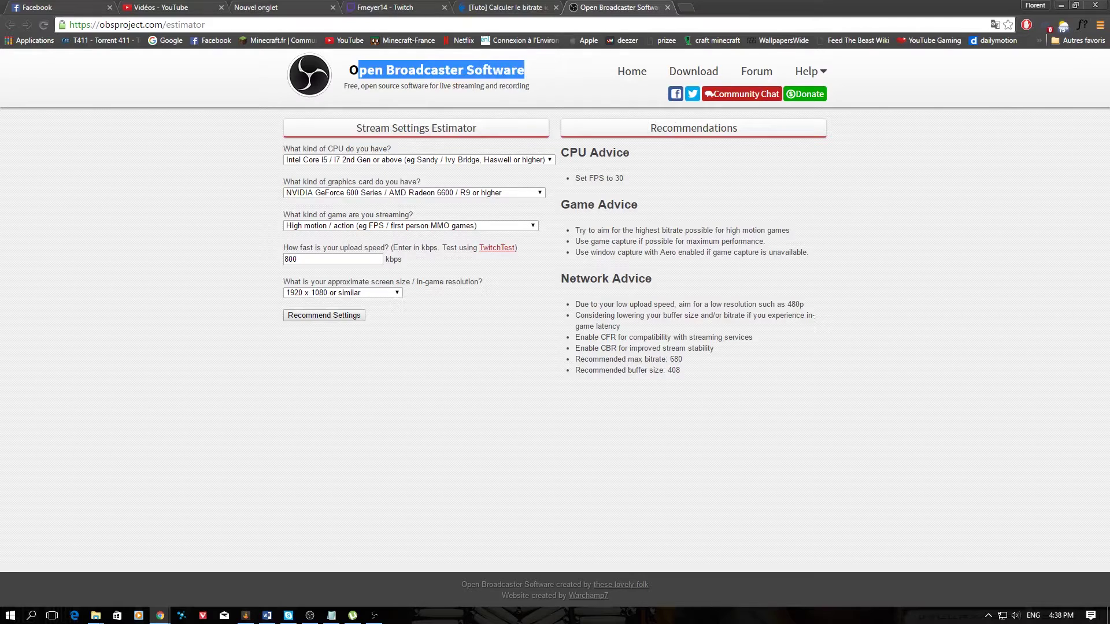
Switch back to the OBS encoding settings and review the maximum bitrate and buffer size fields
key(alt+Tab)
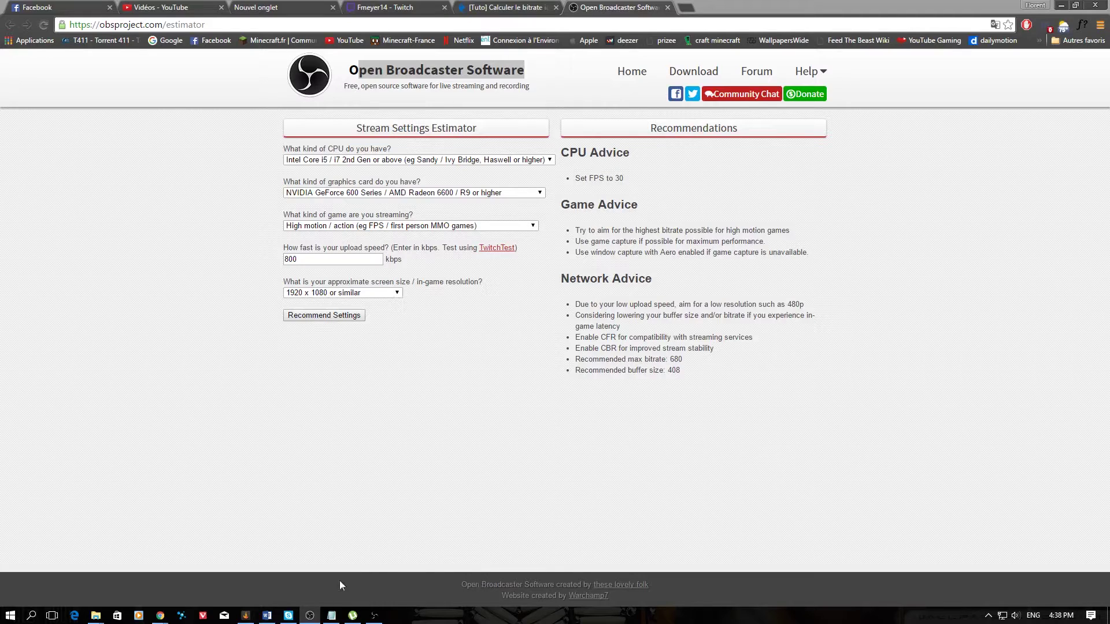
click(375, 616)
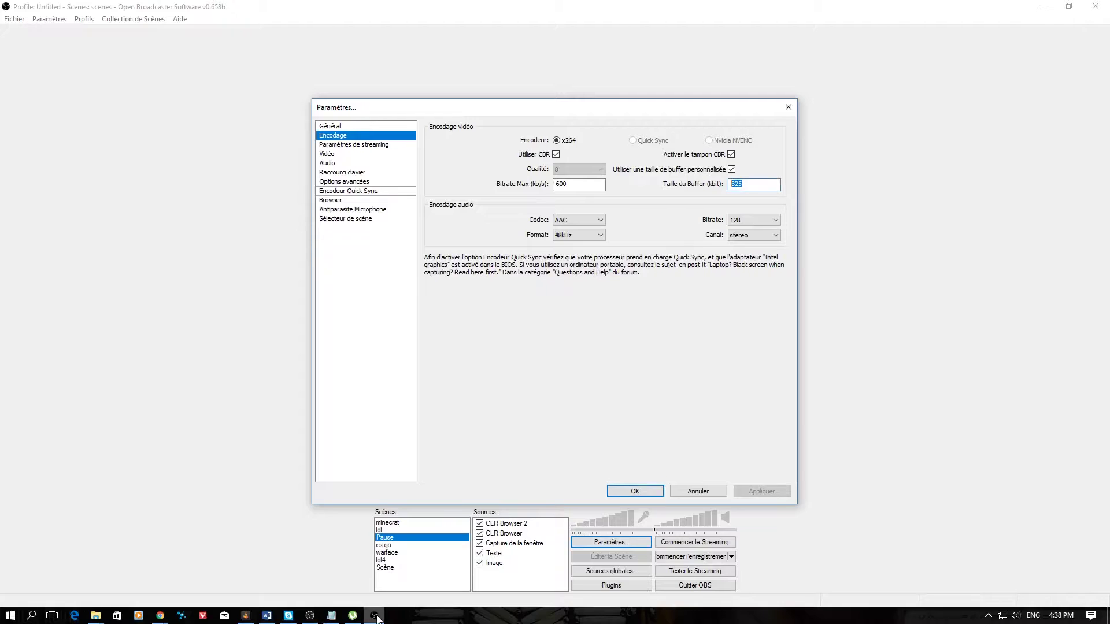
drag(594, 184, 778, 188)
Open the streaming settings and view the available modes, keeping Stream en Direct
click(402, 146)
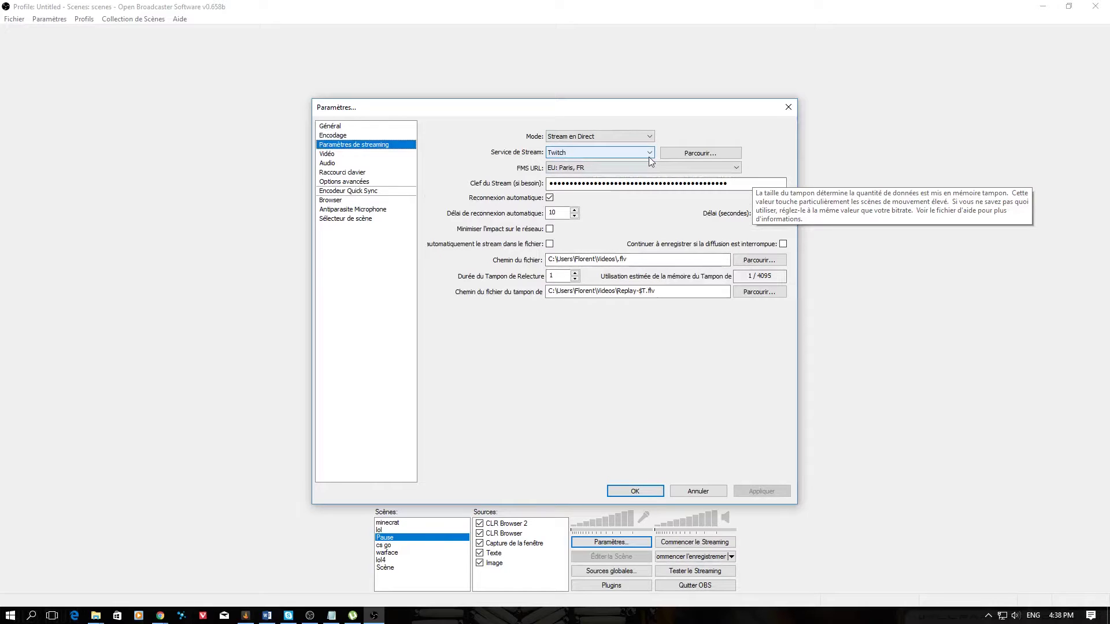
click(645, 138)
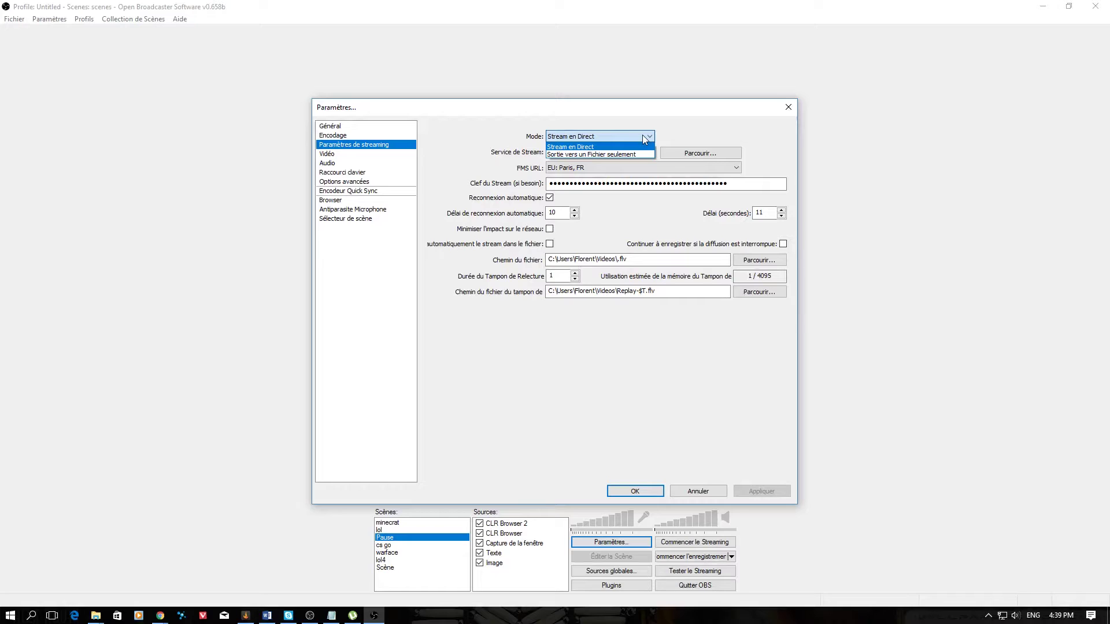
click(643, 135)
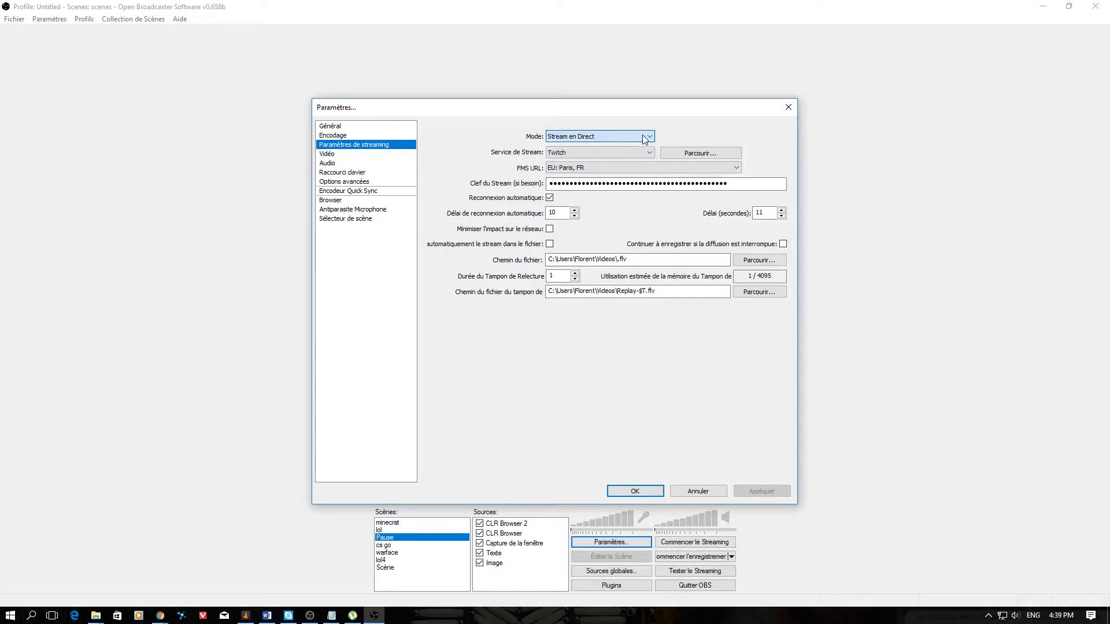
Review the available streaming services, keeping Twitch, and go to the stream key field
click(588, 154)
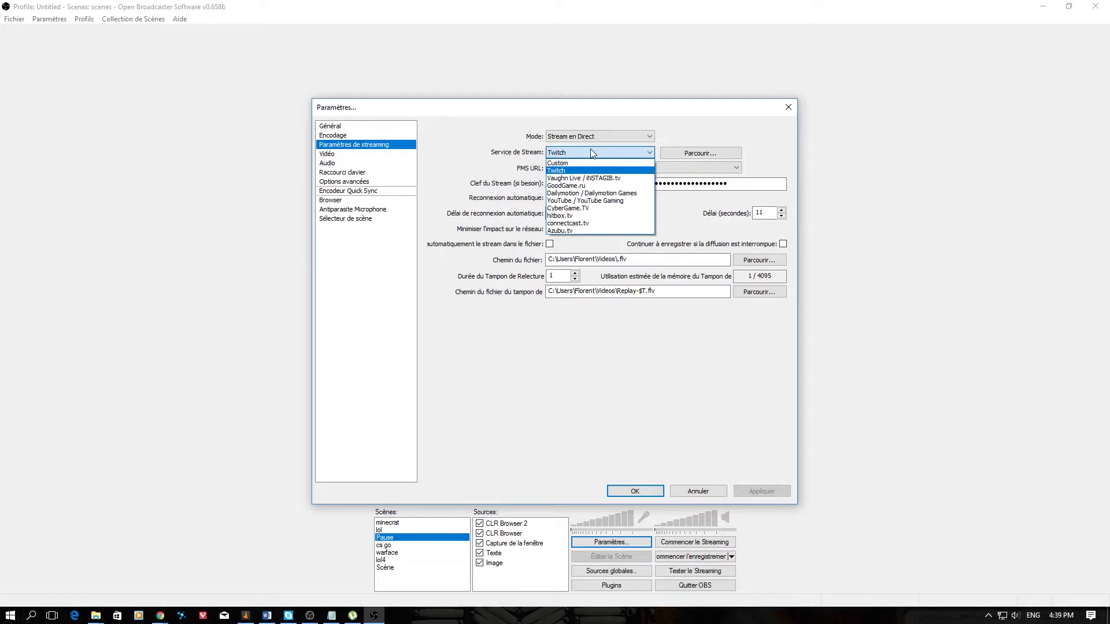
click(679, 133)
click(560, 184)
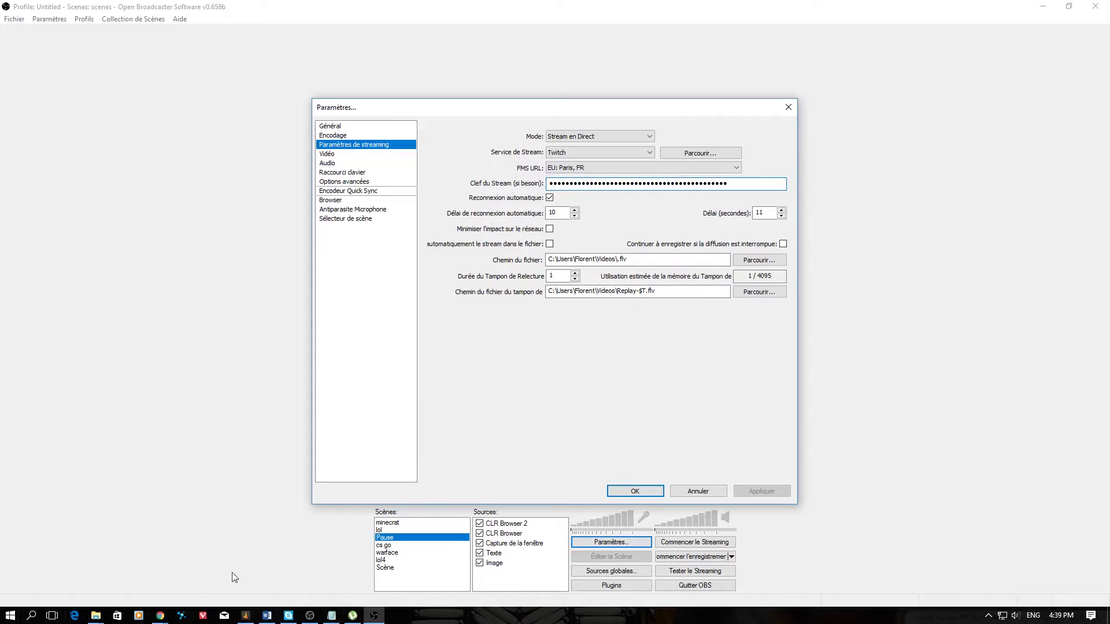
In Chrome, open the Twitch channel dashboard to locate the stream key section, and return to the OBS streaming settings
mouse_move(155, 618)
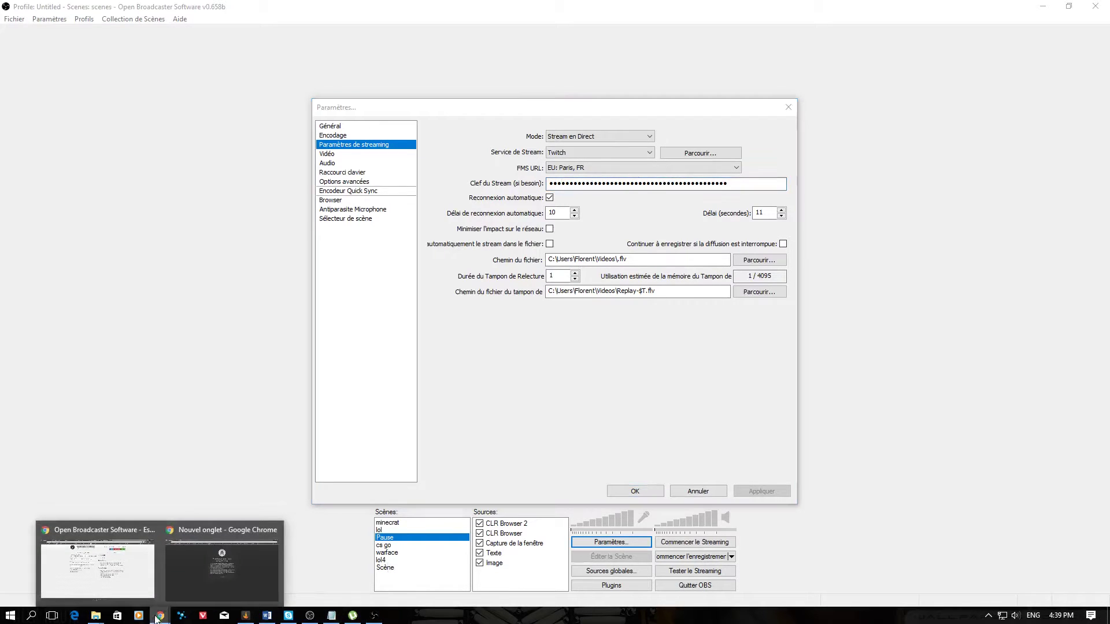
click(95, 558)
click(420, 8)
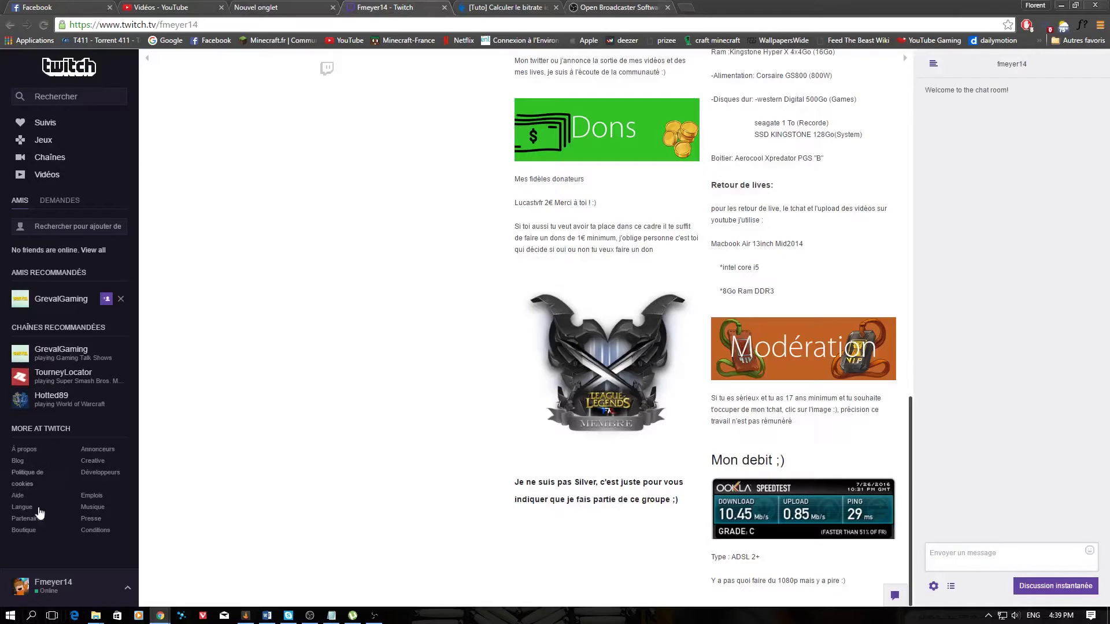
click(58, 595)
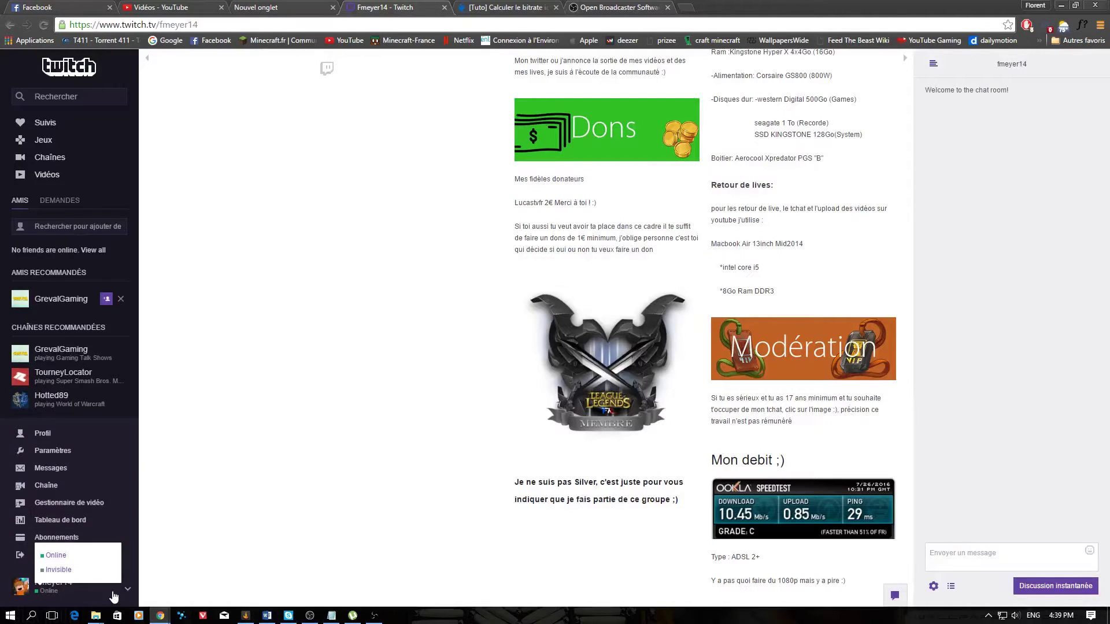
click(65, 521)
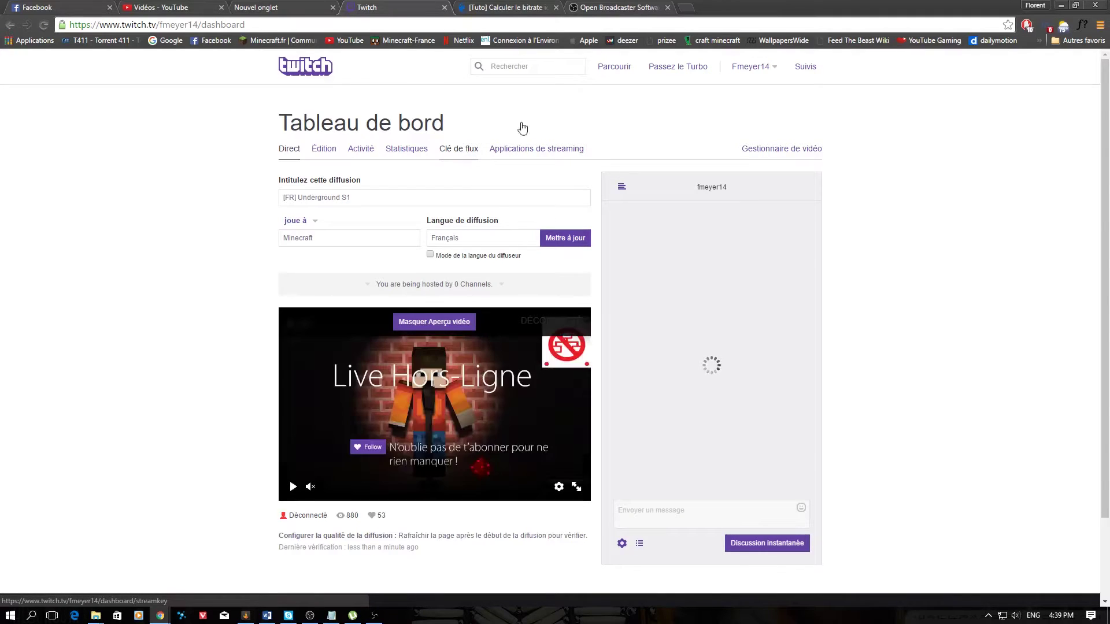
key(alt+Tab)
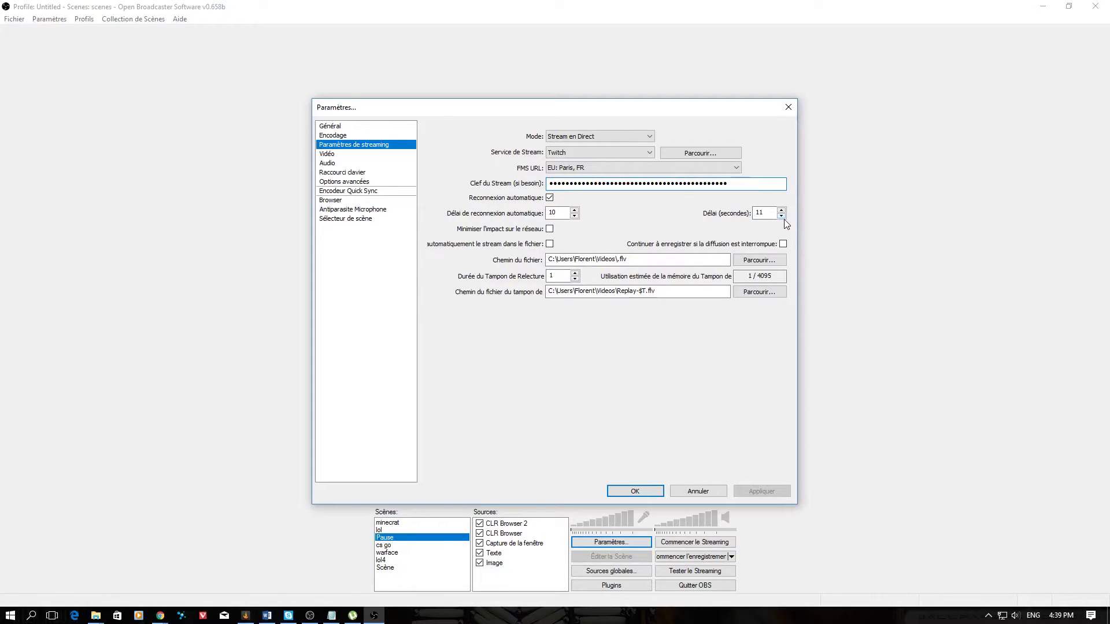
Open the video settings and examine the downscale resolutions and the FPS value, keeping 2.25 (852x480)
click(343, 154)
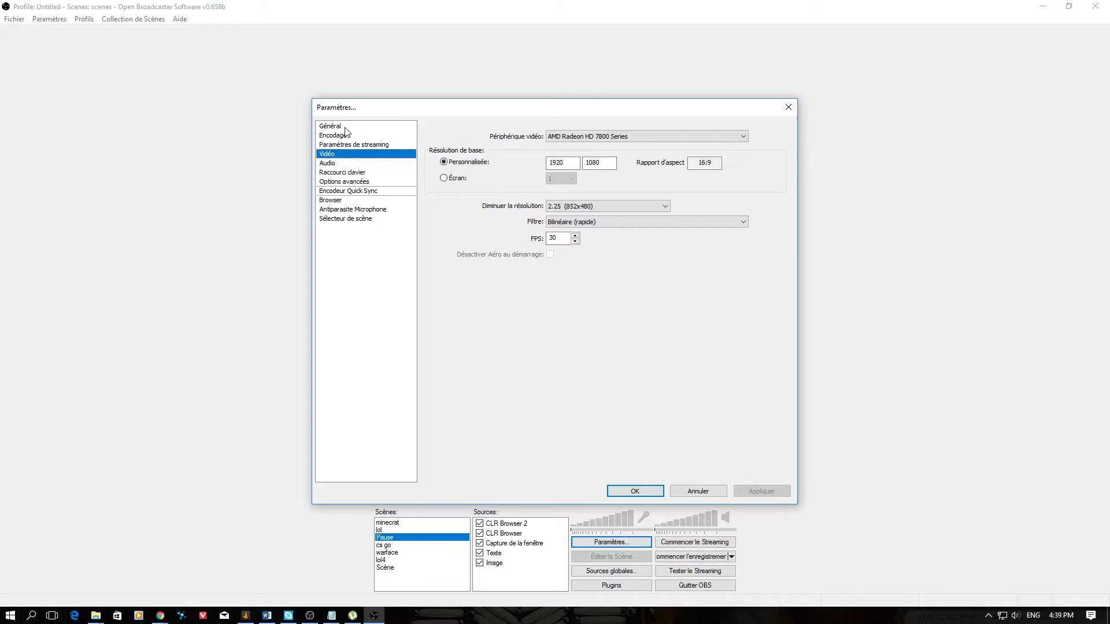
click(647, 208)
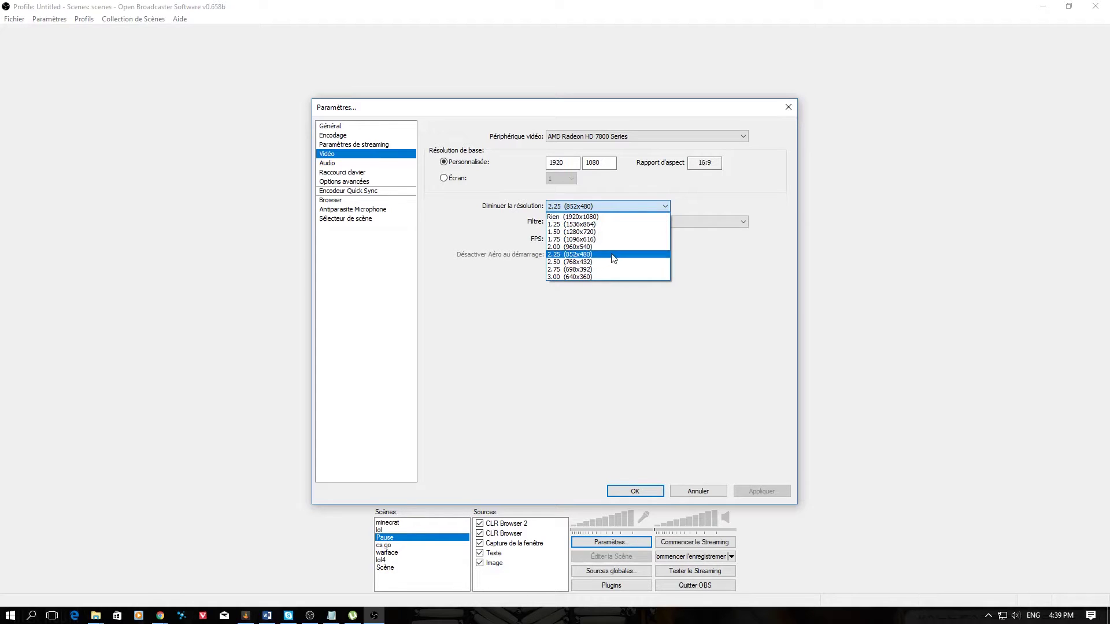
click(633, 254)
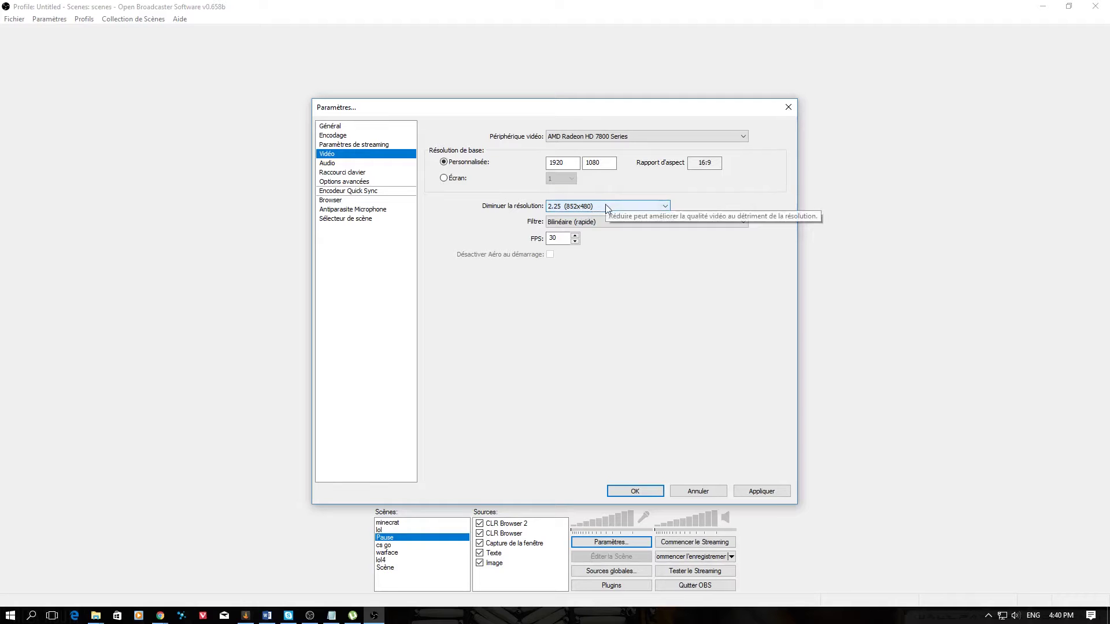
double_click(554, 238)
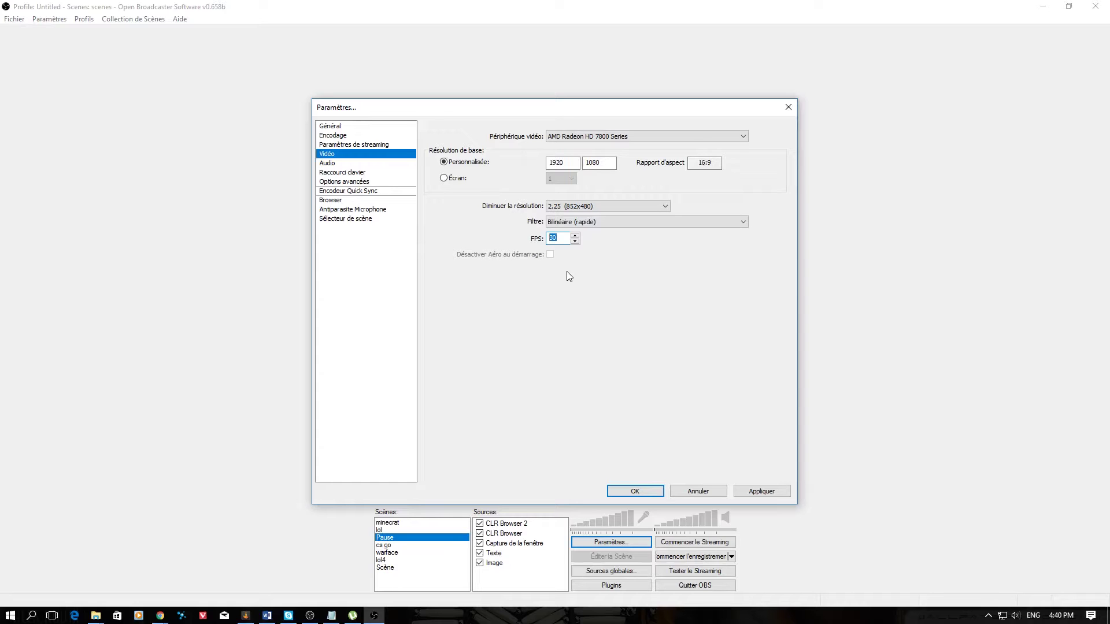
click(606, 206)
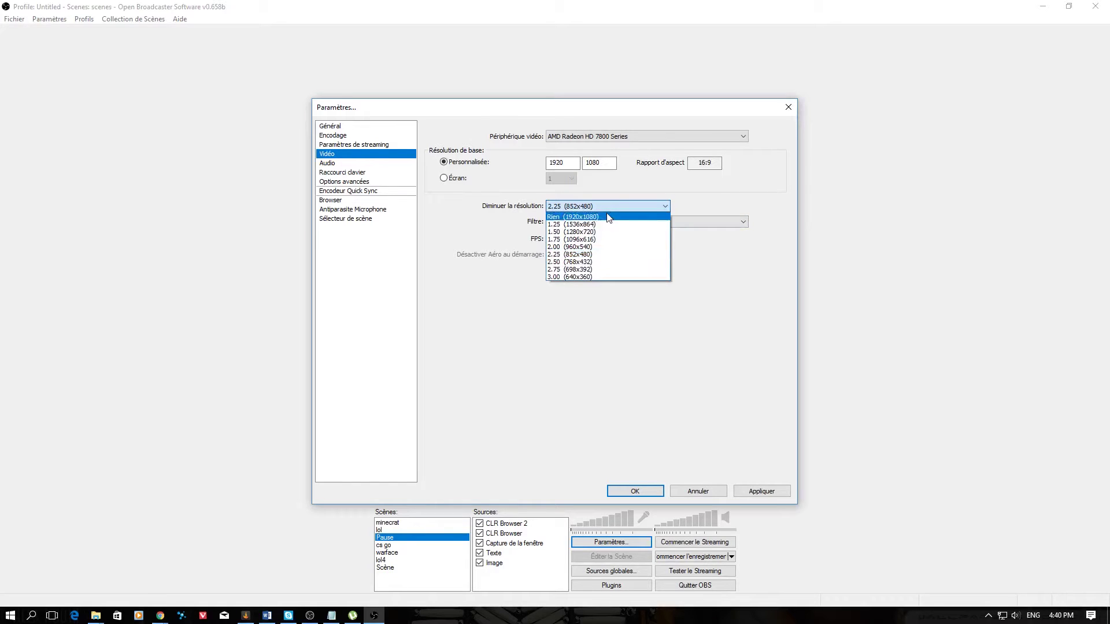
Leave the video settings without saving the changes and open the encoding settings to check the bitrate and buffer size
click(369, 148)
click(368, 145)
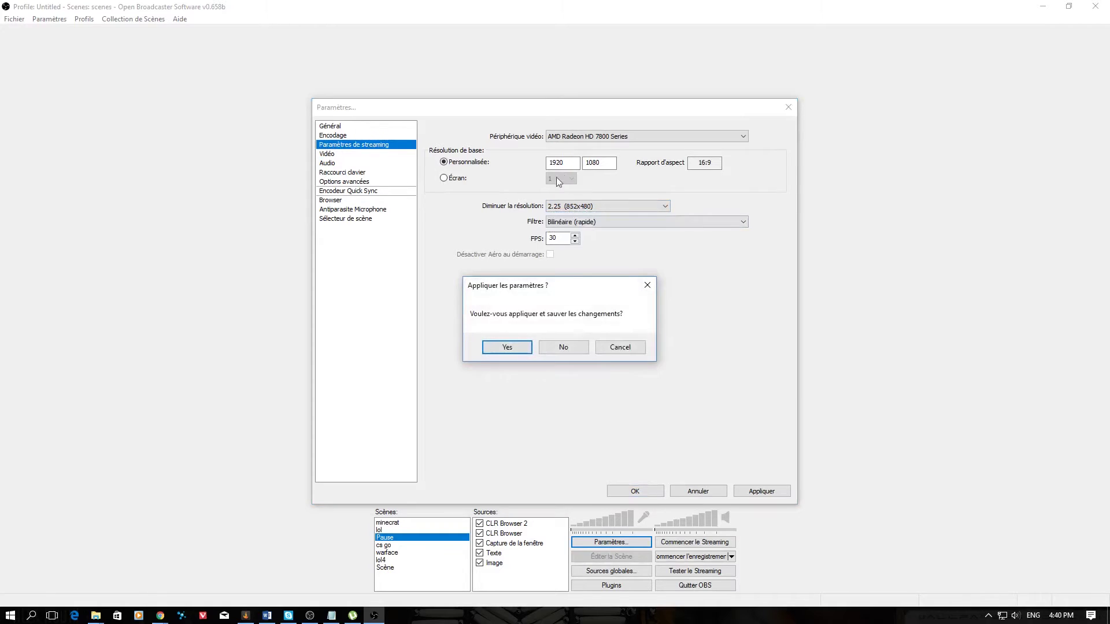
click(613, 348)
click(346, 150)
click(569, 348)
click(357, 135)
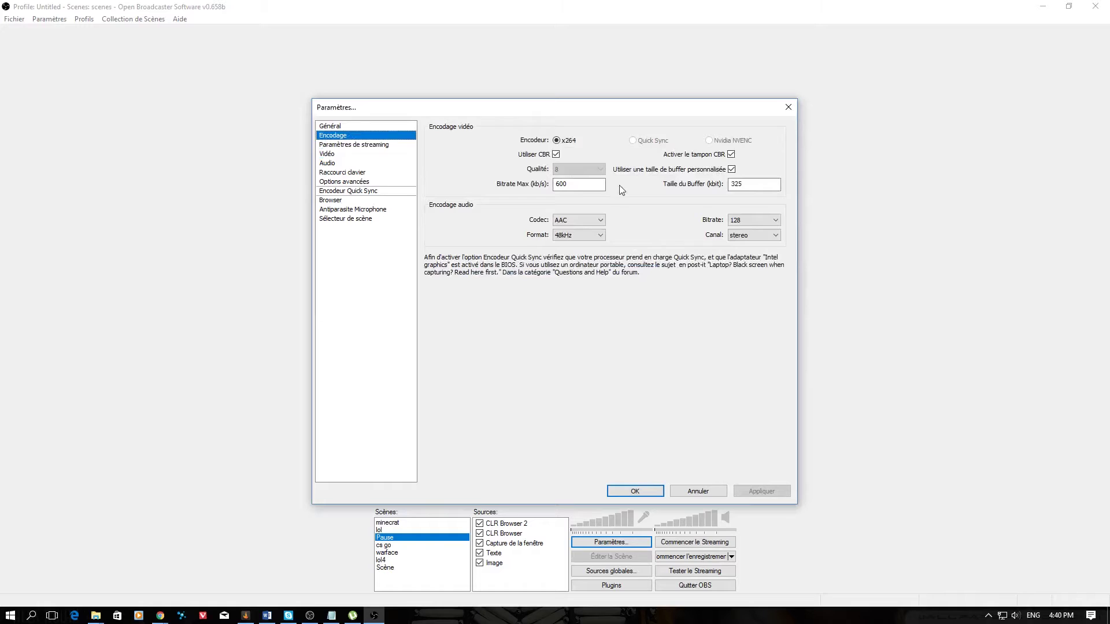
Look through the video, audio, hotkey, advanced, Quick Sync, browser, microphone noise gate and scene switcher settings
click(339, 155)
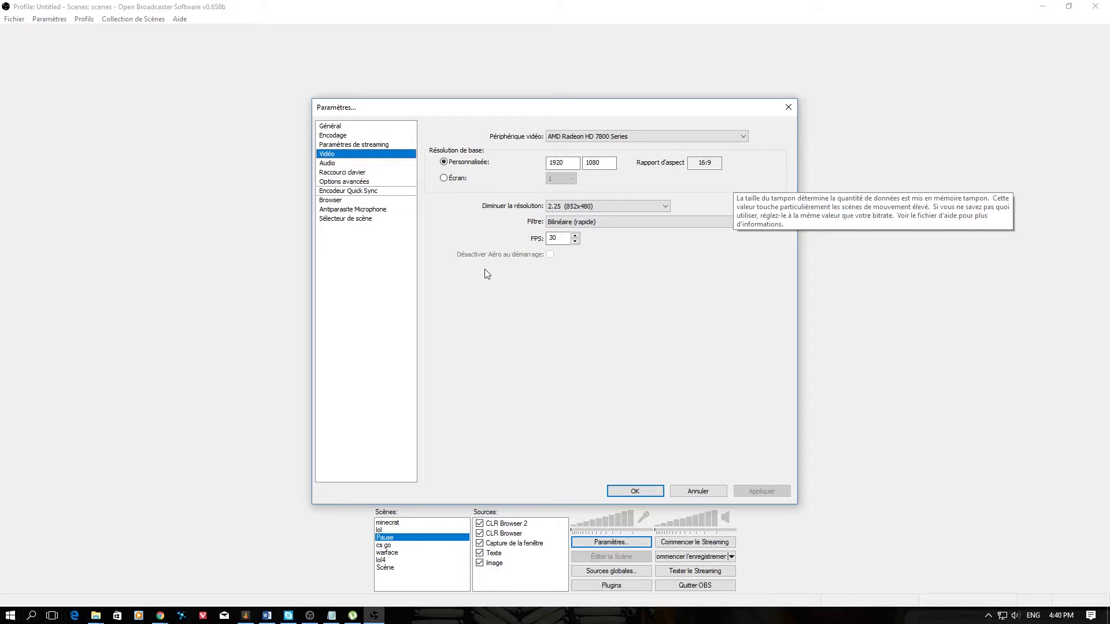
click(360, 164)
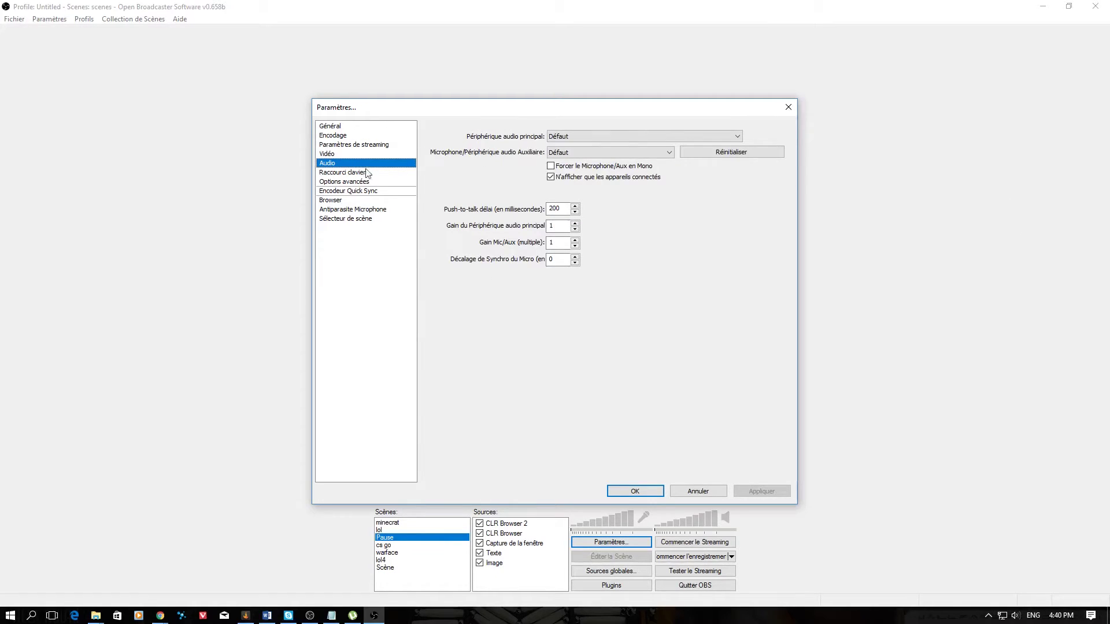
click(362, 173)
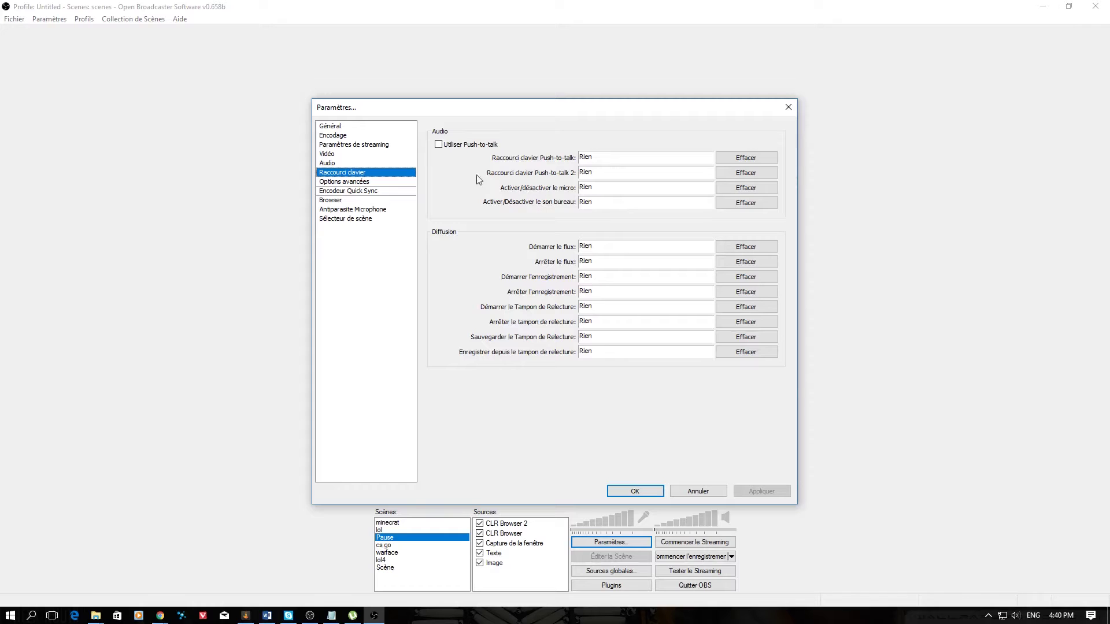
click(372, 183)
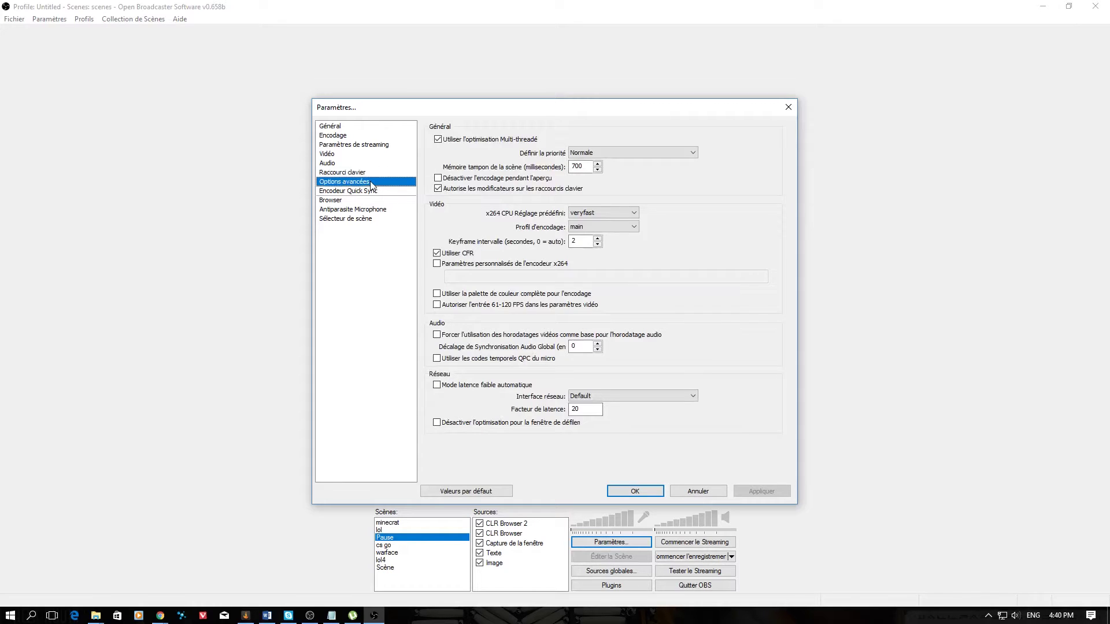
click(379, 191)
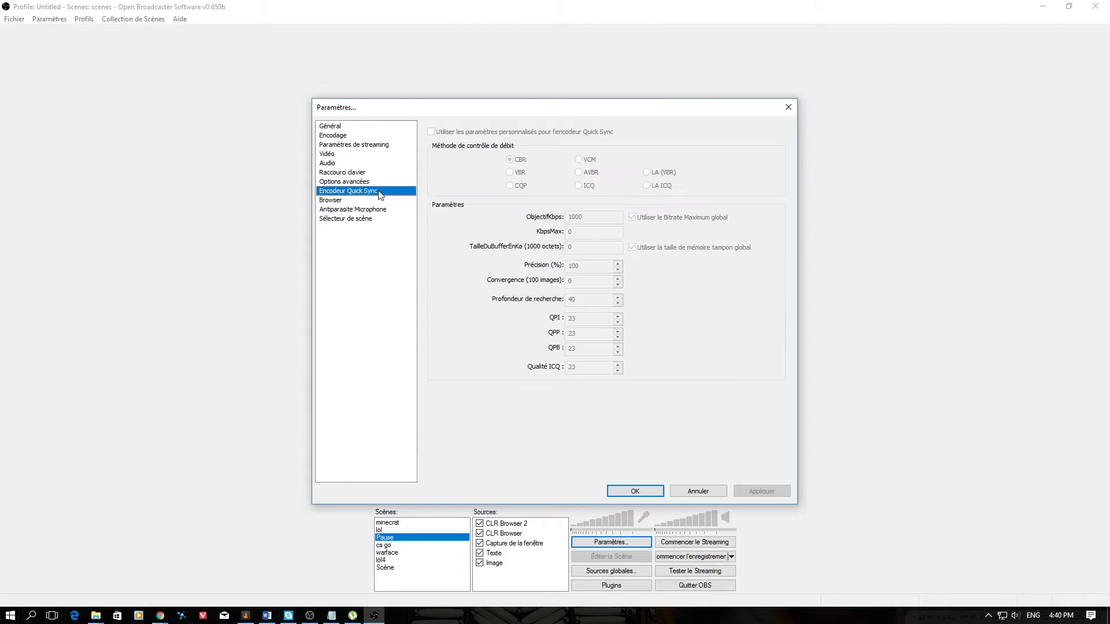
click(378, 199)
click(380, 210)
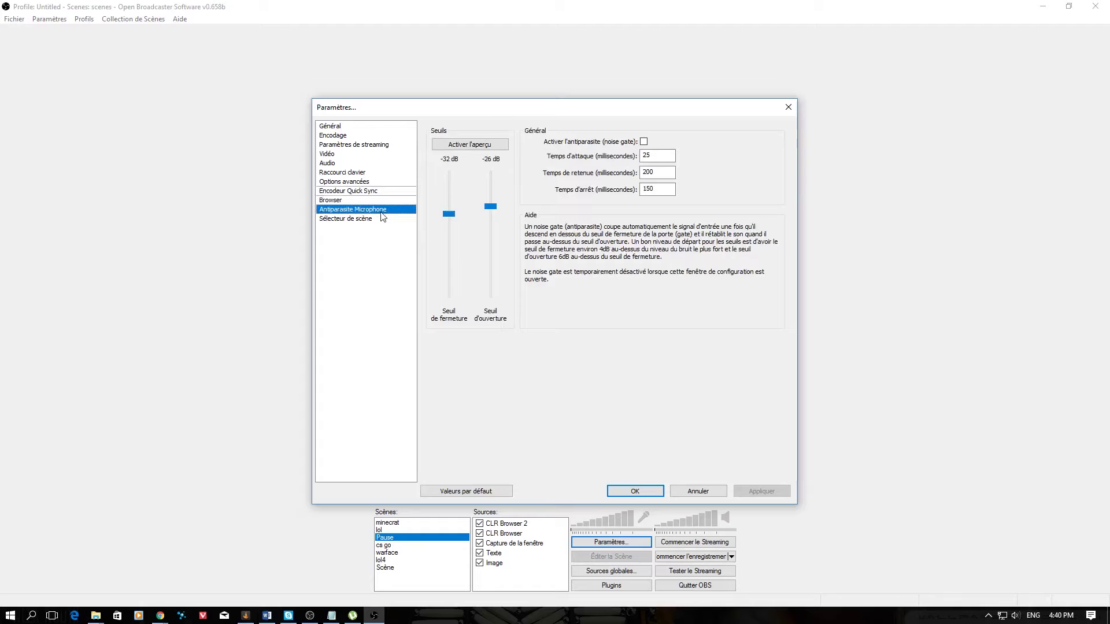
click(370, 222)
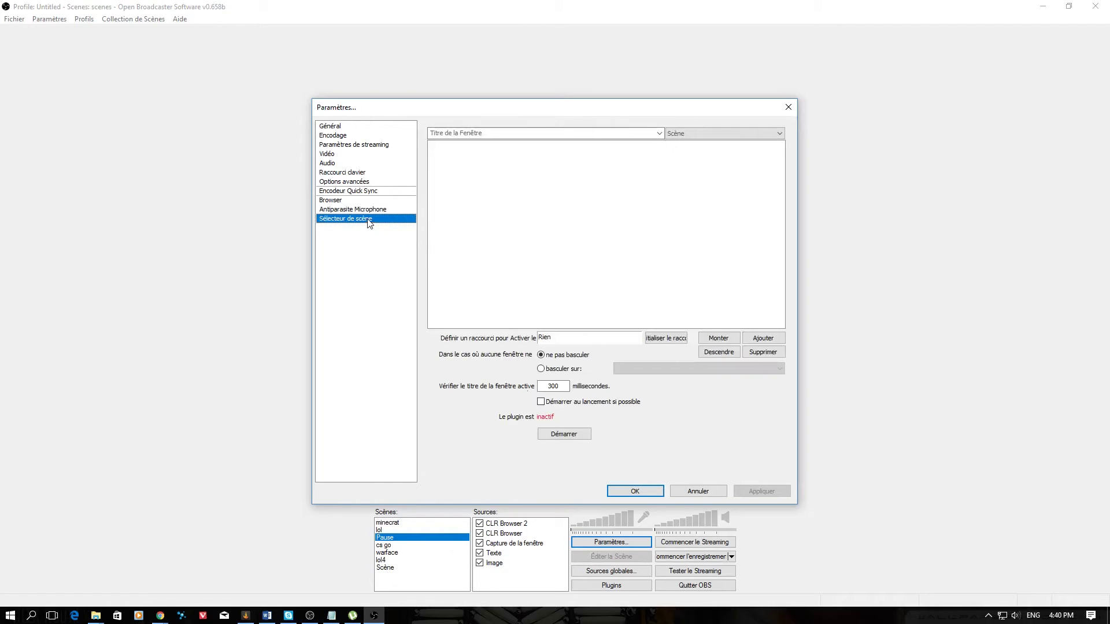
Cancel out of the settings and start a streaming test to preview the Pause scene
click(691, 491)
click(682, 570)
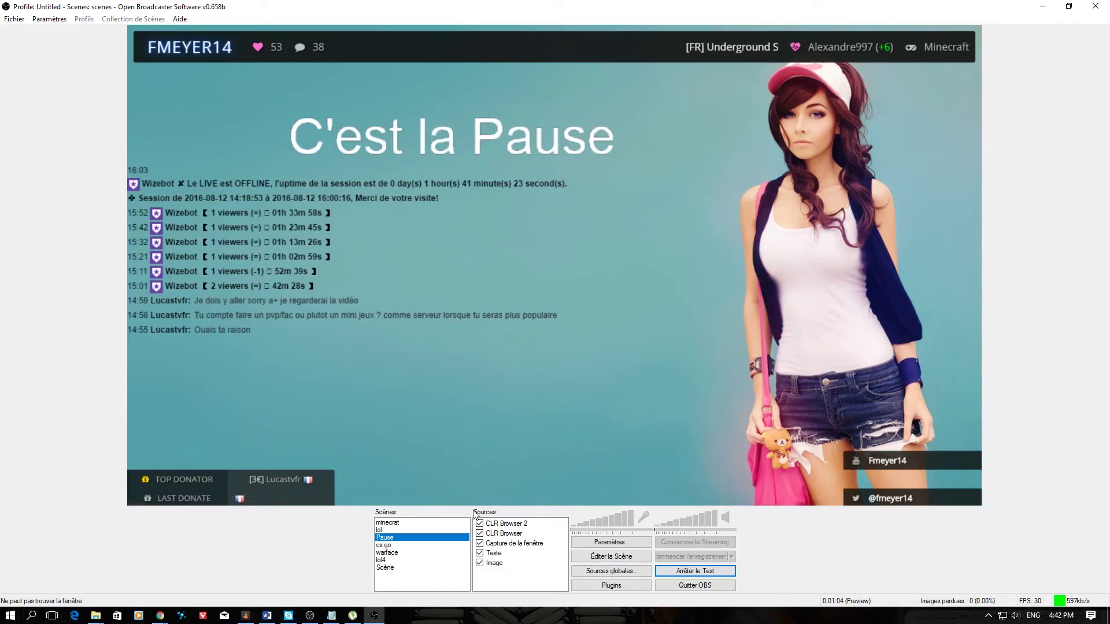
Try raising the microphone and desktop audio volumes, and bring both back down to zero
drag(627, 524, 617, 530)
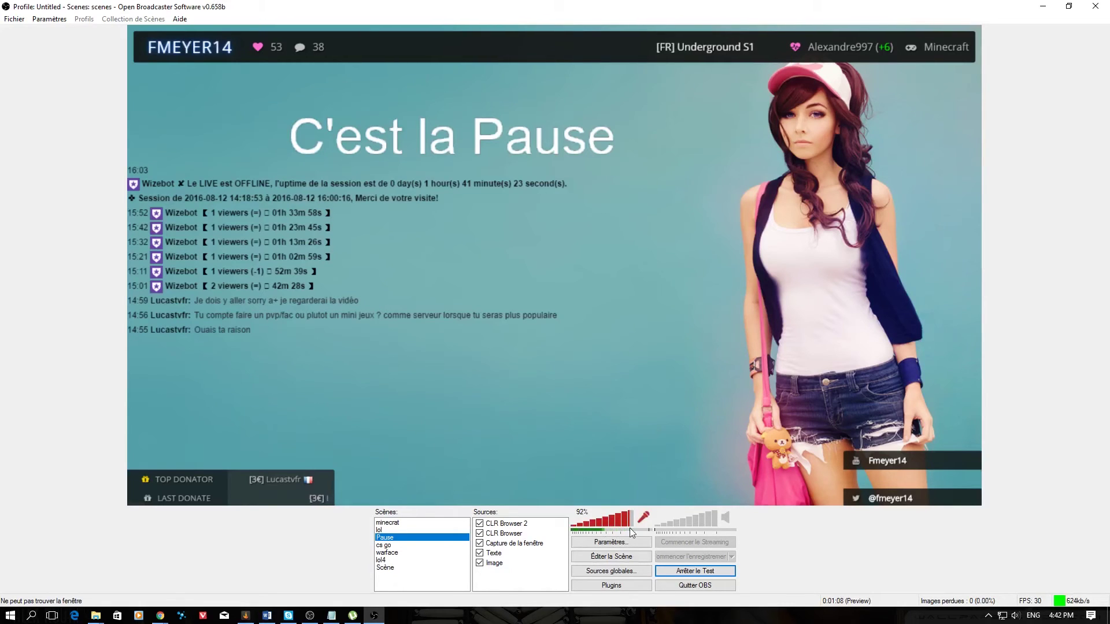
click(636, 527)
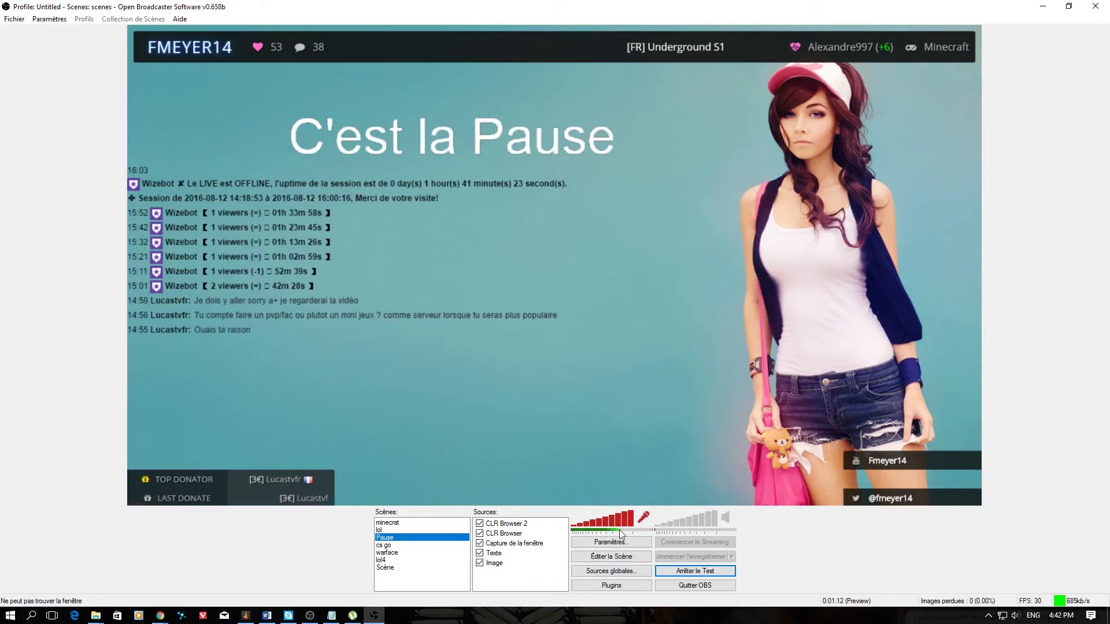
drag(674, 528, 721, 526)
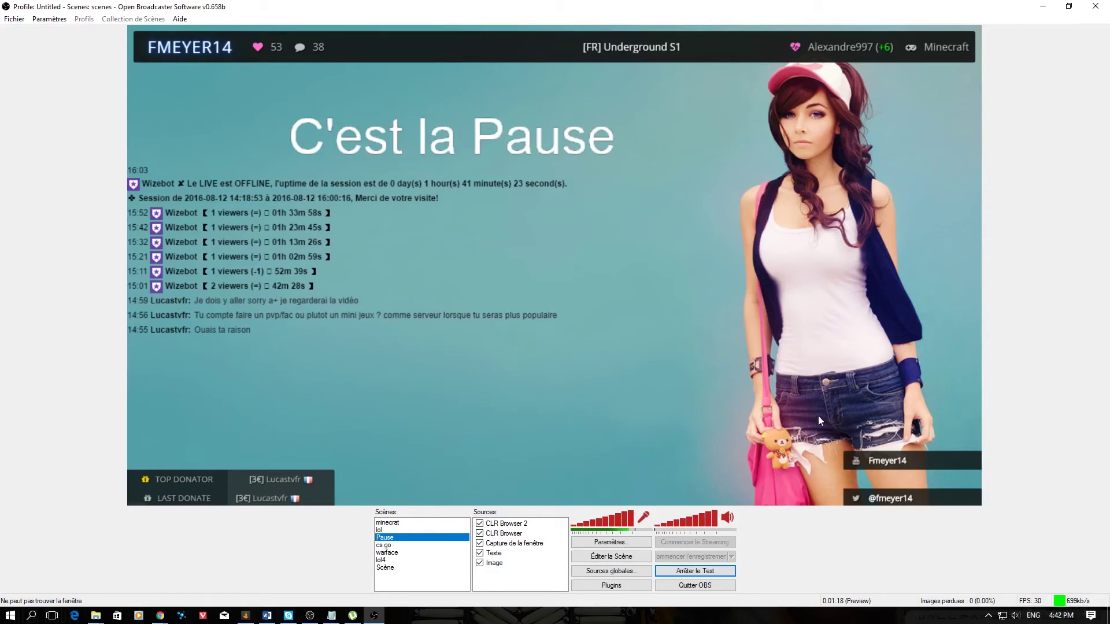
click(667, 527)
drag(636, 526, 571, 526)
click(656, 527)
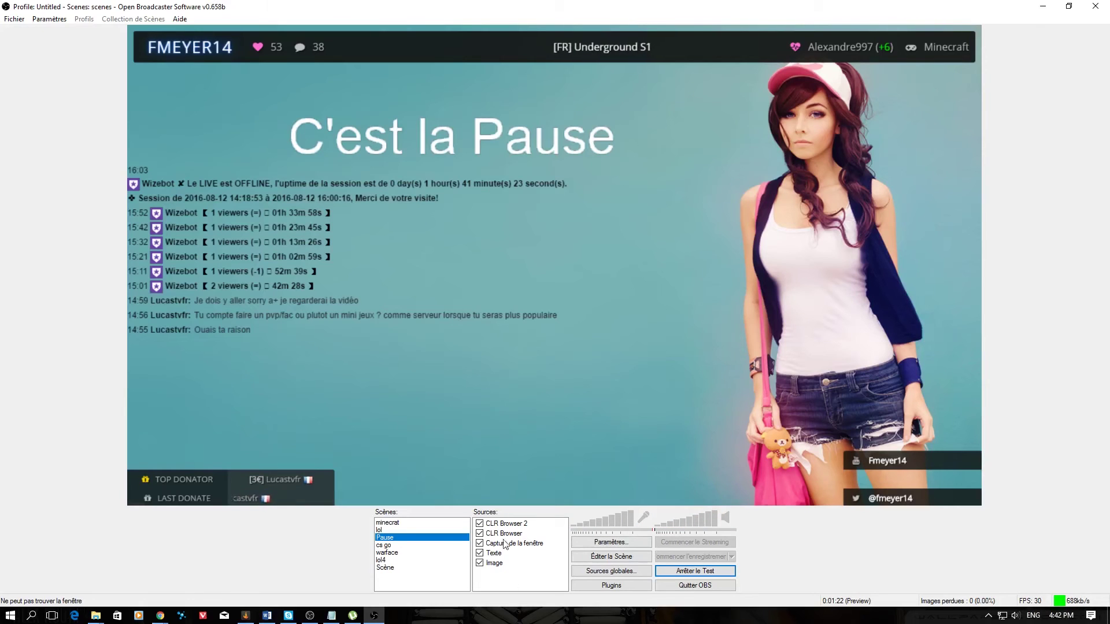
Preview the minecrat, lol, cs go, warface, lol4 and Scène scenes, and return to the Pause scene
click(412, 523)
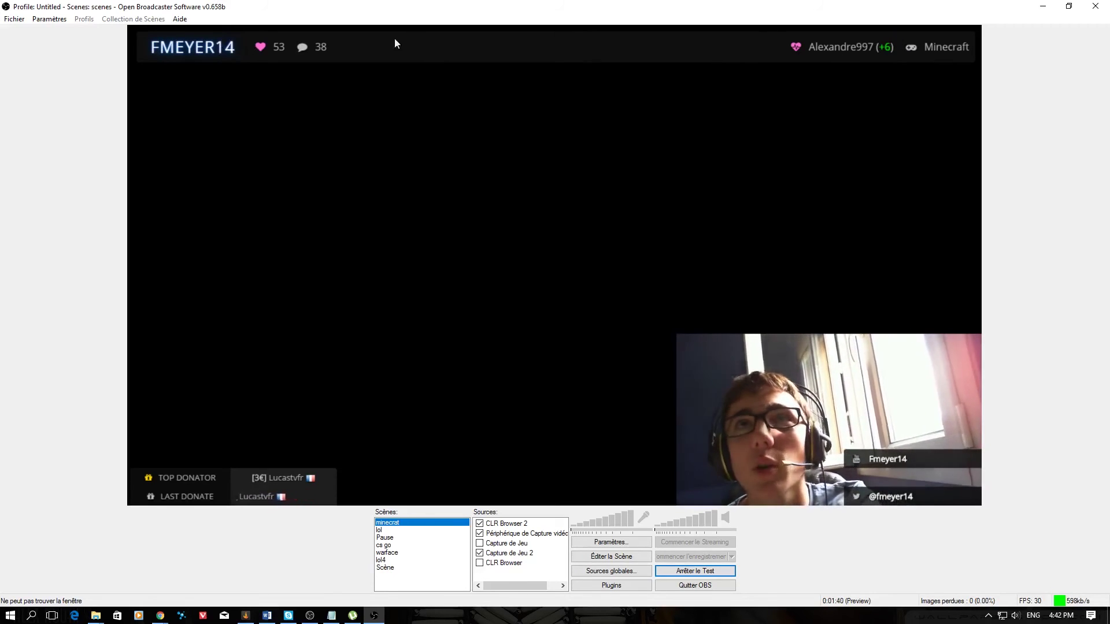
click(408, 530)
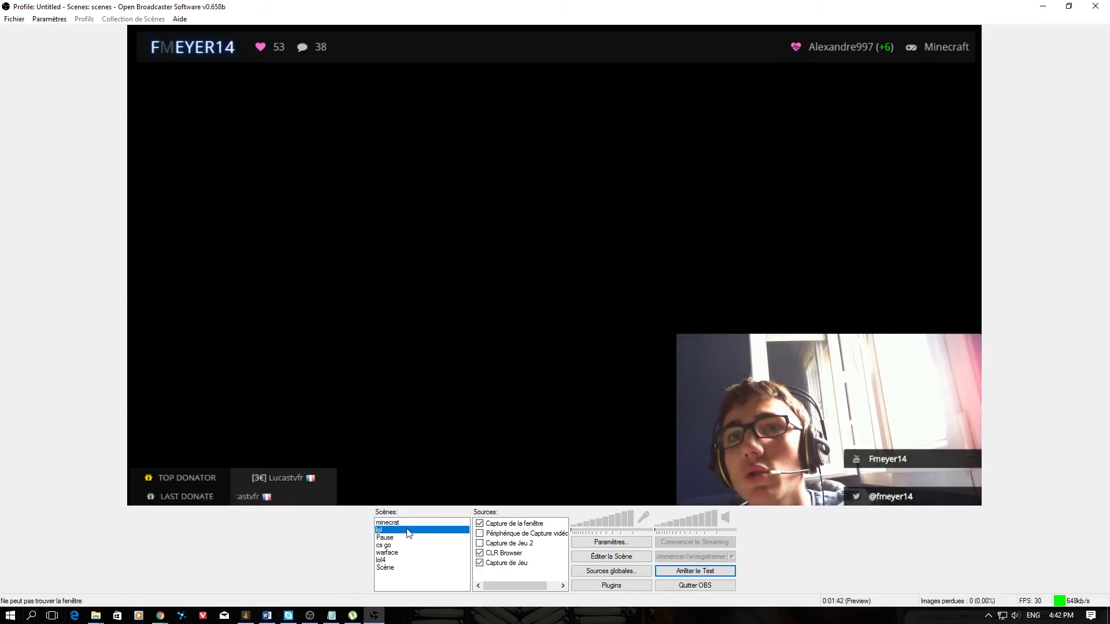
click(409, 538)
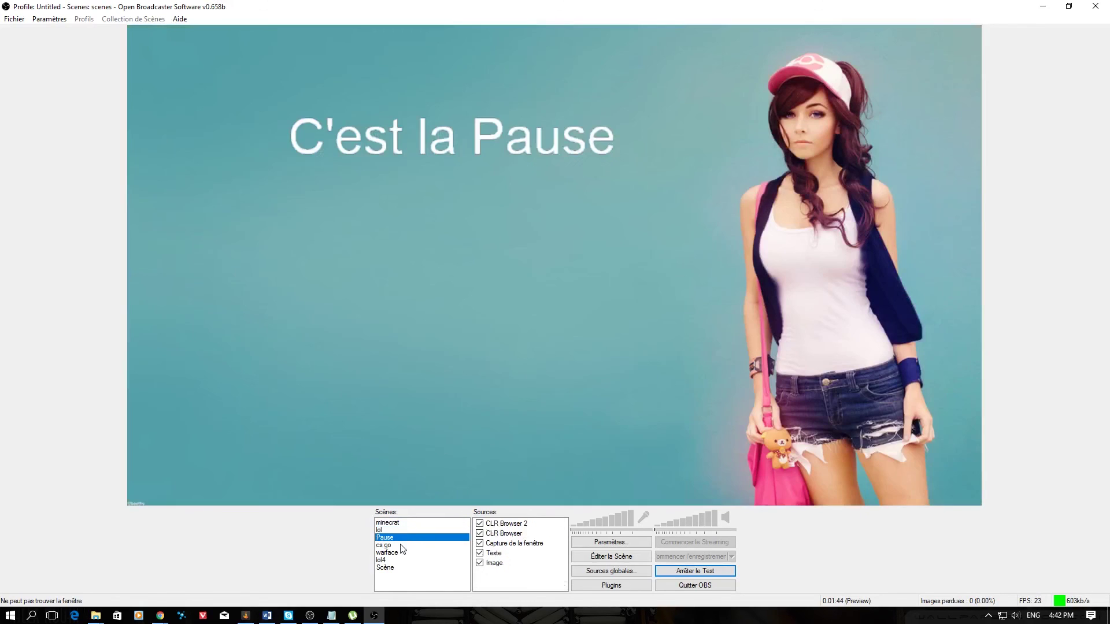
click(405, 545)
click(403, 553)
click(403, 561)
click(400, 567)
click(403, 545)
click(402, 538)
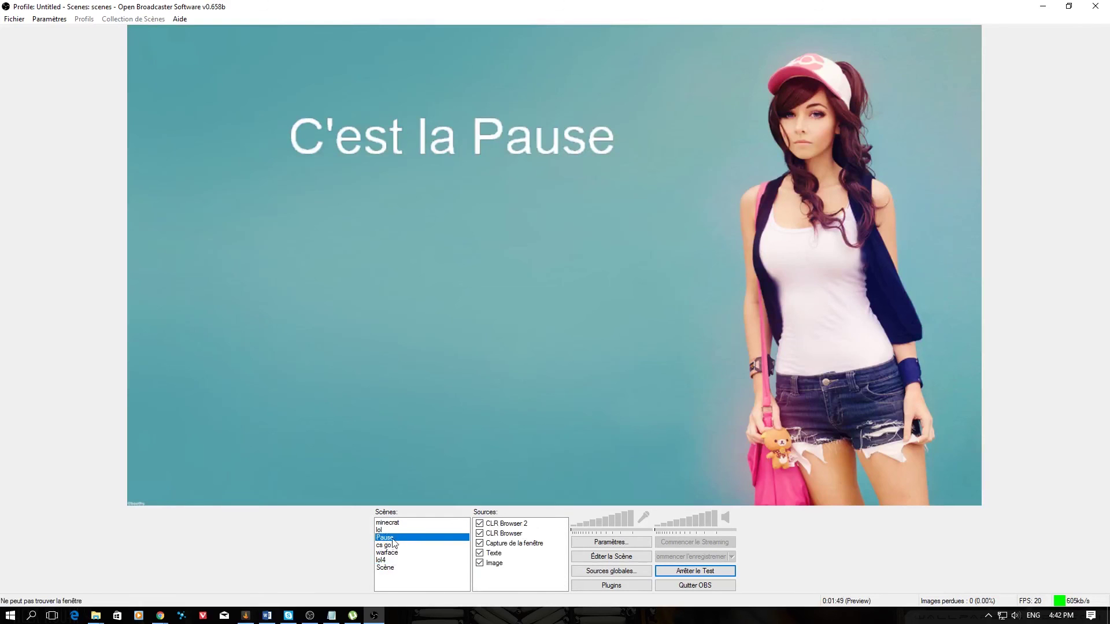